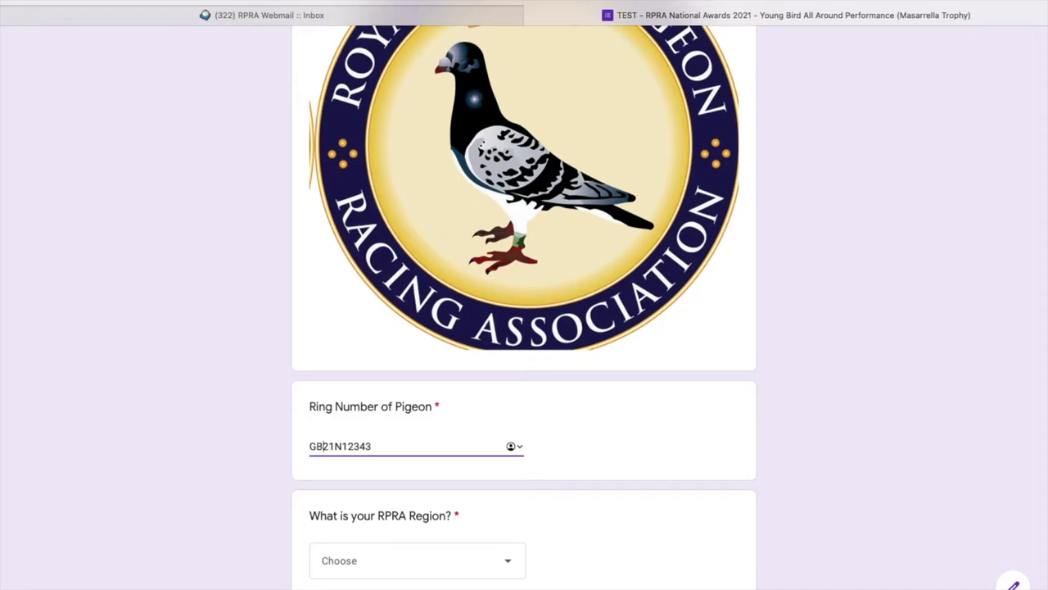
Correct the ring number spacing so it reads GB 21 N12343.
{"action": "key", "text": "BackSpace"}
{"action": "key", "text": "BackSpace"}
{"action": "type", "text": "b"}
{"action": "key", "text": "BackSpace"}
{"action": "type", "text": "GB"}
{"action": "key", "text": "BackSpace"}
{"action": "key", "text": "BackSpace"}
{"action": "type", "text": "GB 21"}
{"action": "key", "text": "Right"}
Choose West Midlands (WM) as the RPRA region.
{"action": "scroll", "coordinate": [471, 563], "scroll_direction": "down", "scroll_amount": 1}
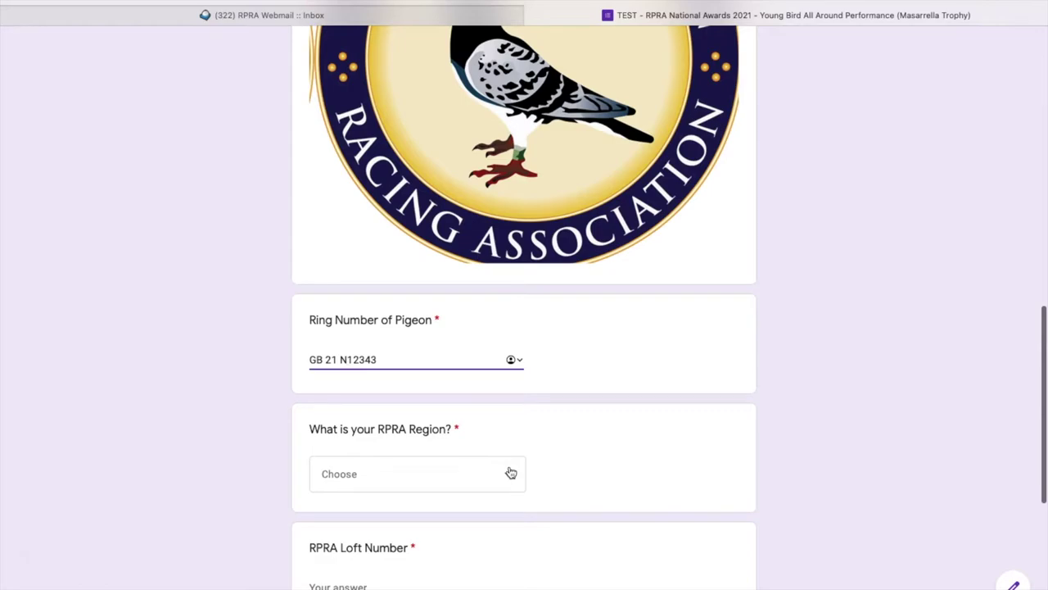
{"action": "left_click", "coordinate": [509, 471]}
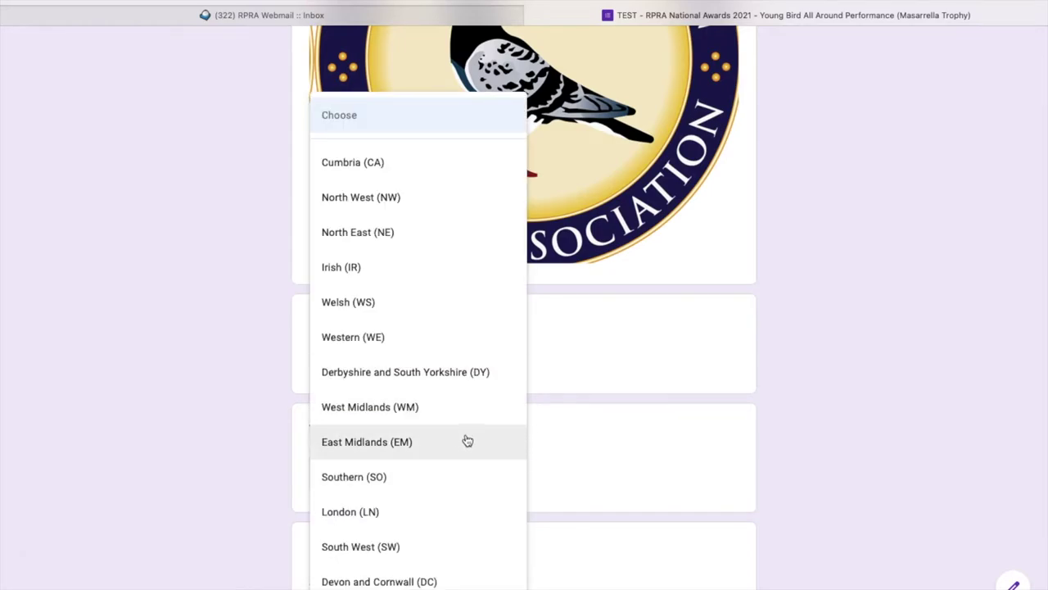
{"action": "scroll", "coordinate": [389, 482], "scroll_direction": "down", "scroll_amount": 1}
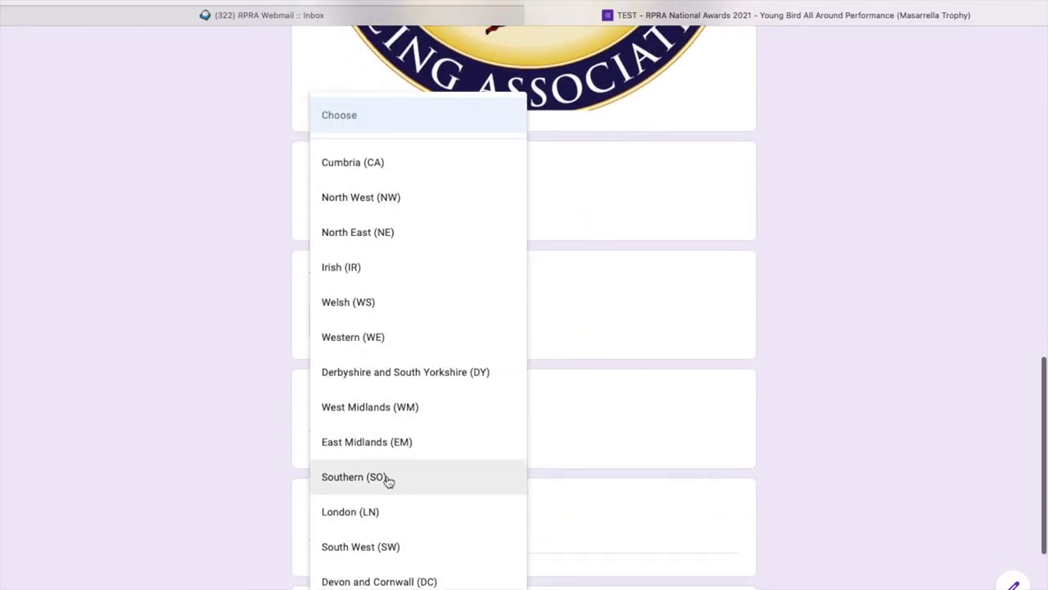
{"action": "left_click", "coordinate": [374, 407]}
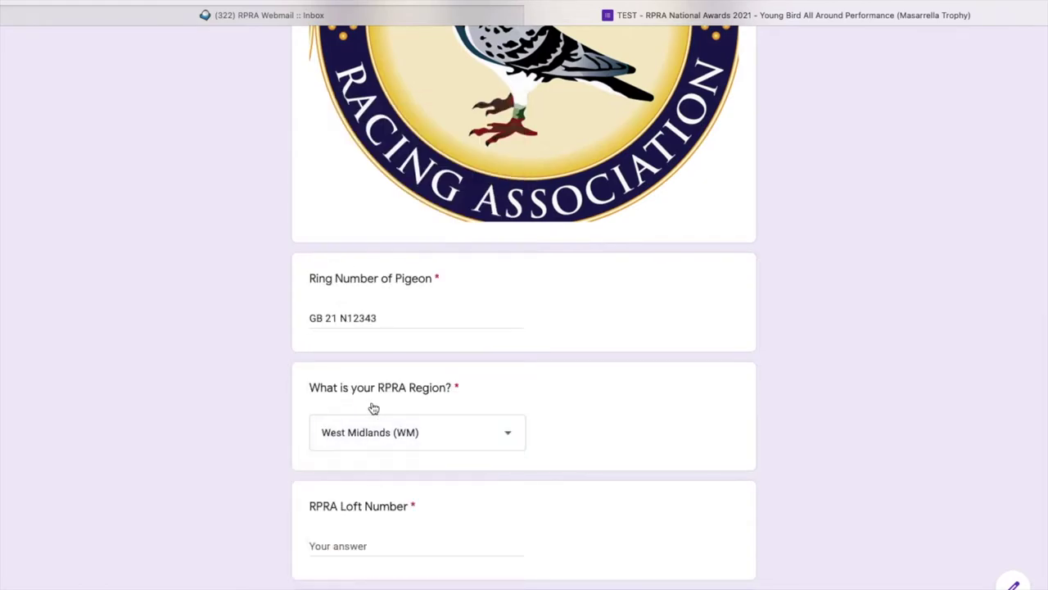
Fill in the RPRA loft number and the postal address.
{"action": "scroll", "coordinate": [614, 491], "scroll_direction": "down", "scroll_amount": 3}
{"action": "left_click", "coordinate": [382, 425]}
{"action": "type", "text": "WM1243"}
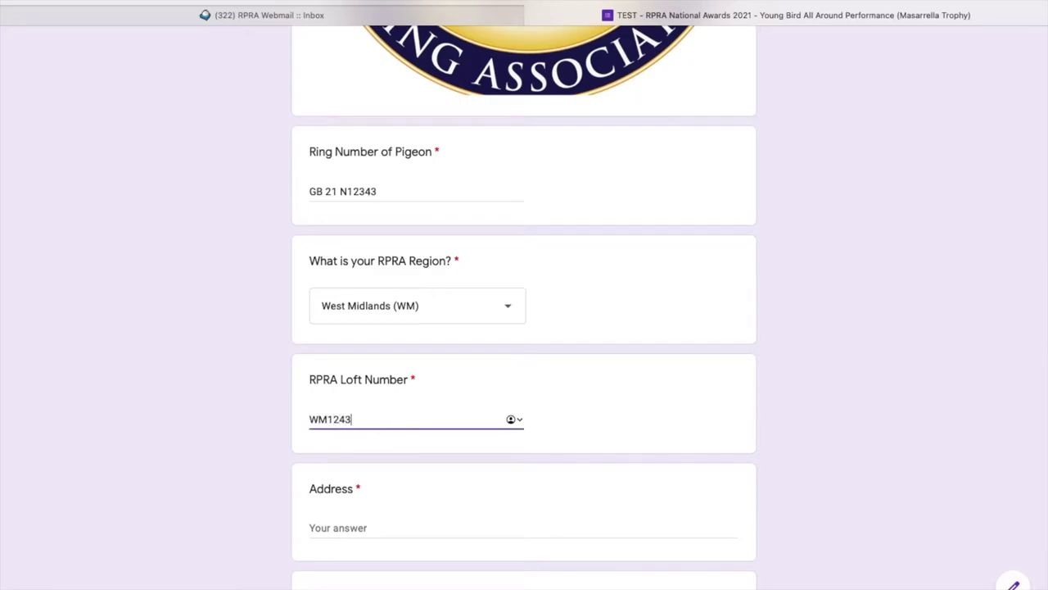
{"action": "left_click", "coordinate": [356, 527]}
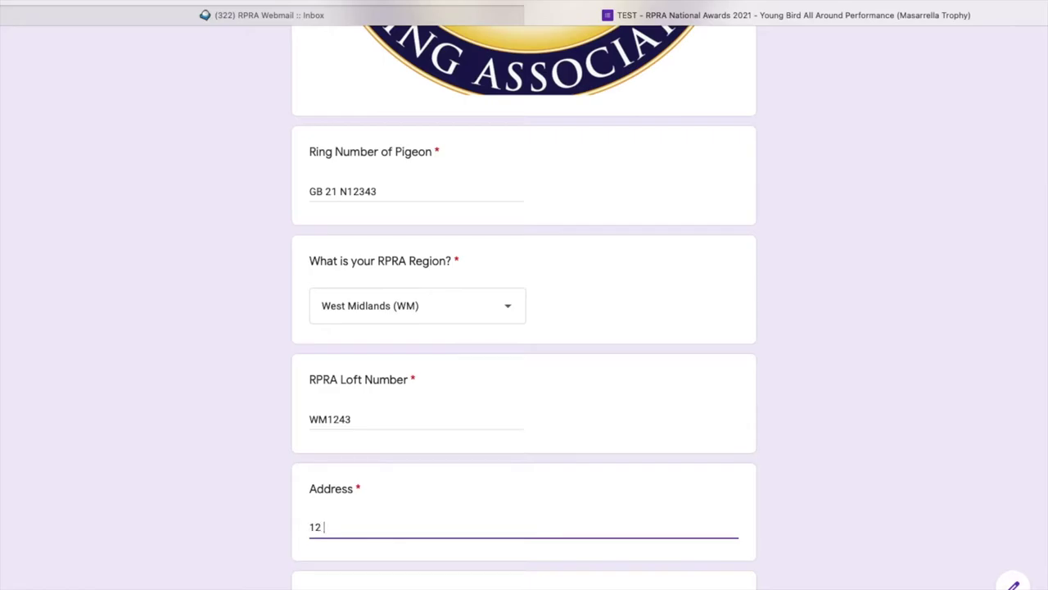
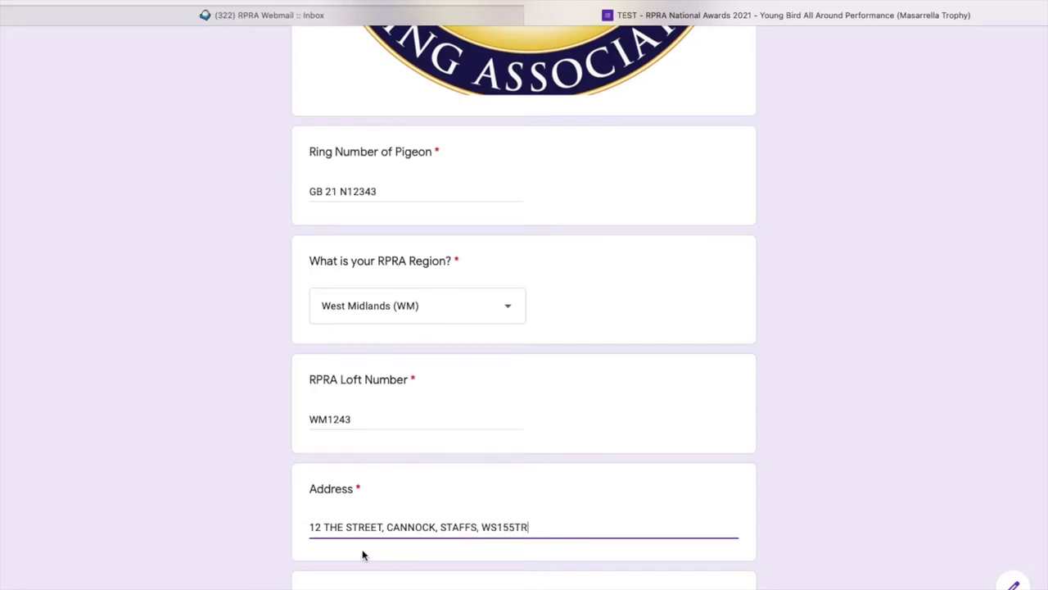
{"action": "scroll", "coordinate": [363, 553], "scroll_direction": "down", "scroll_amount": 2}
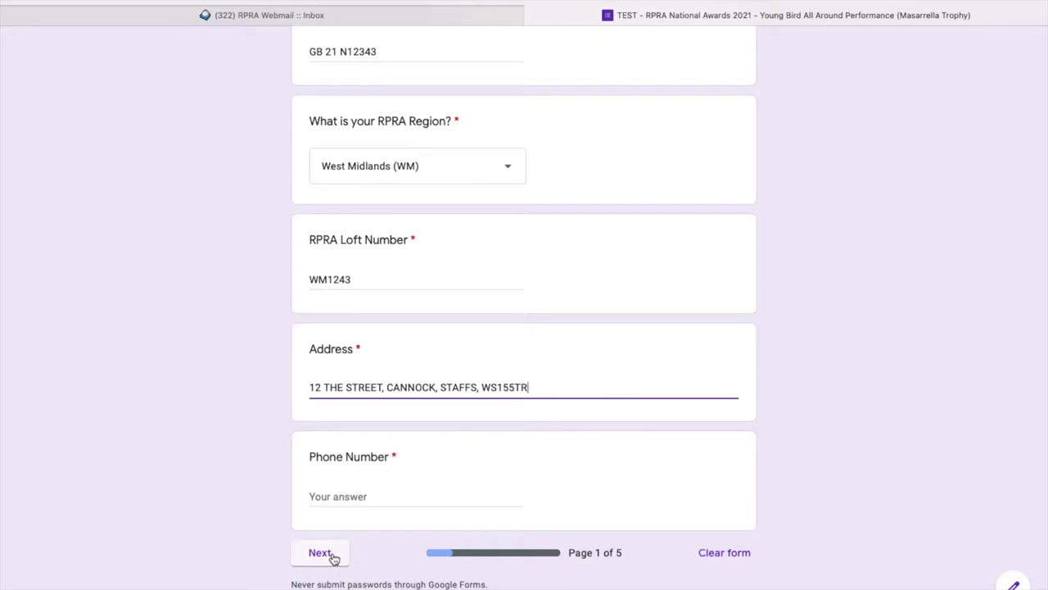
Enter the required phone number and advance to the Race 1 Details page.
{"action": "left_click", "coordinate": [322, 554]}
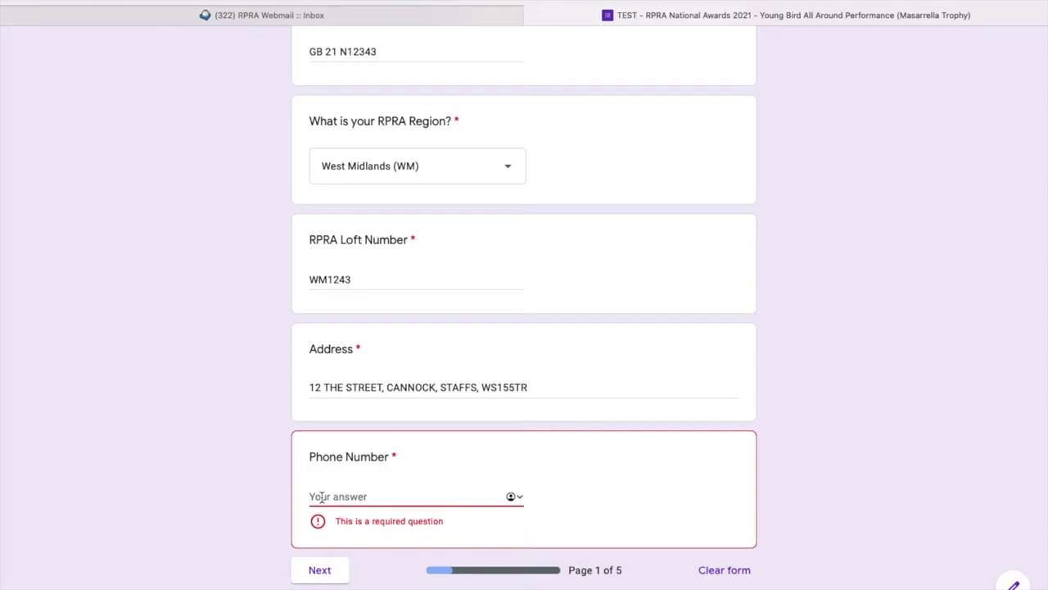
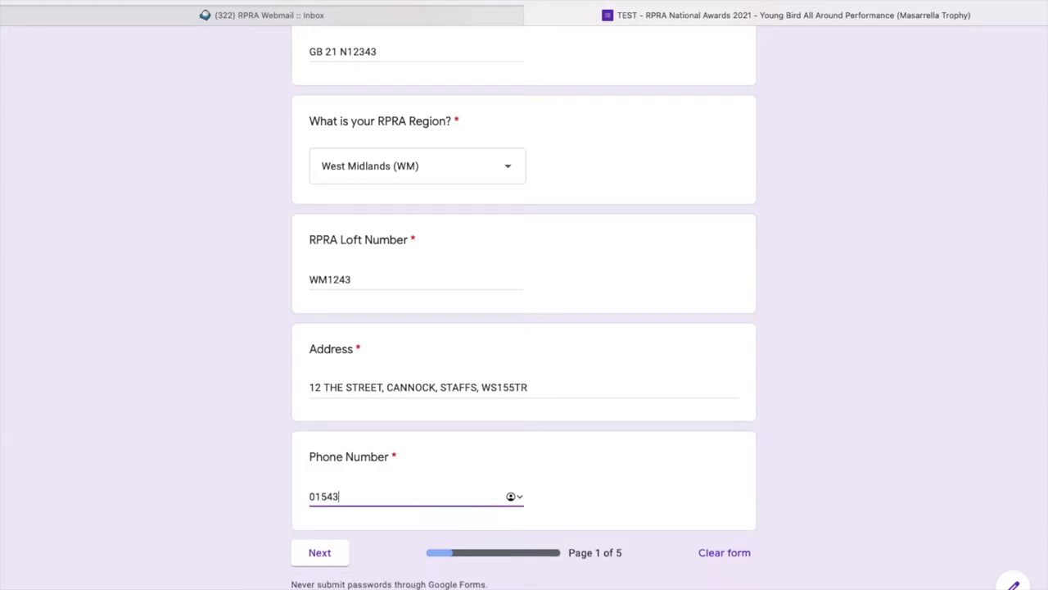
{"action": "left_click", "coordinate": [339, 563]}
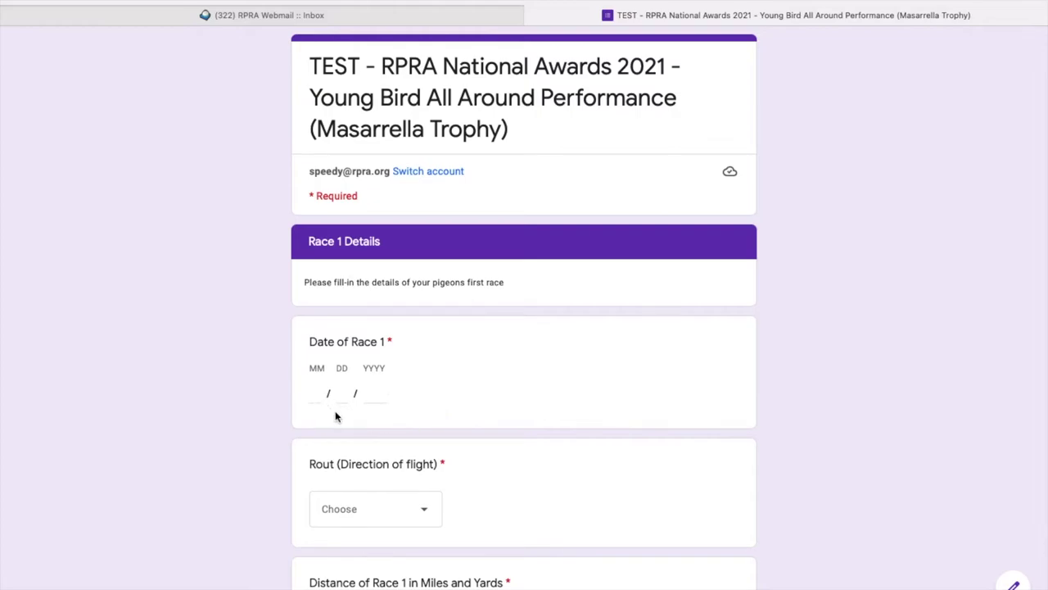
Enter 06/04/2021 as the Date of Race 1.
{"action": "left_click", "coordinate": [316, 394]}
{"action": "type", "text": "06"}
{"action": "key", "text": "Tab"}
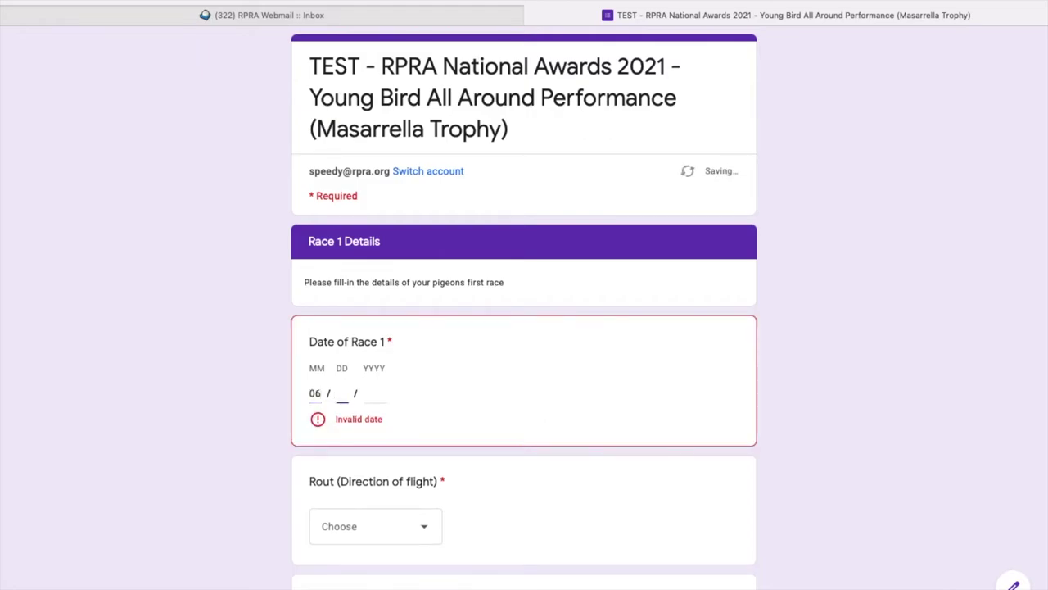
{"action": "type", "text": "04"}
{"action": "key", "text": "Tab"}
{"action": "type", "text": "2021"}
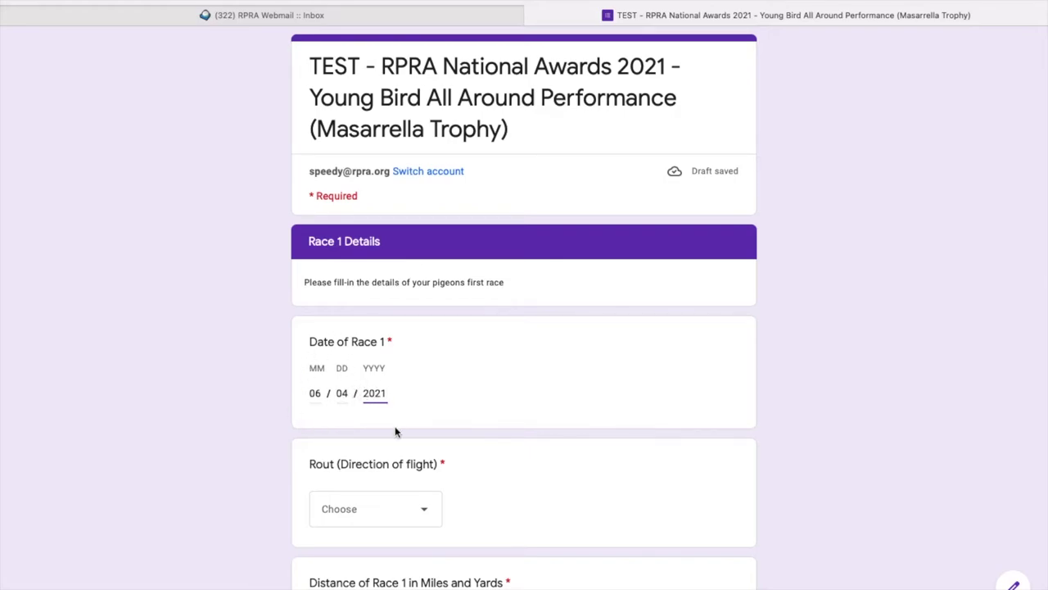
Choose South Road as the Race 1 direction of flight.
{"action": "scroll", "coordinate": [396, 432], "scroll_direction": "down", "scroll_amount": 1}
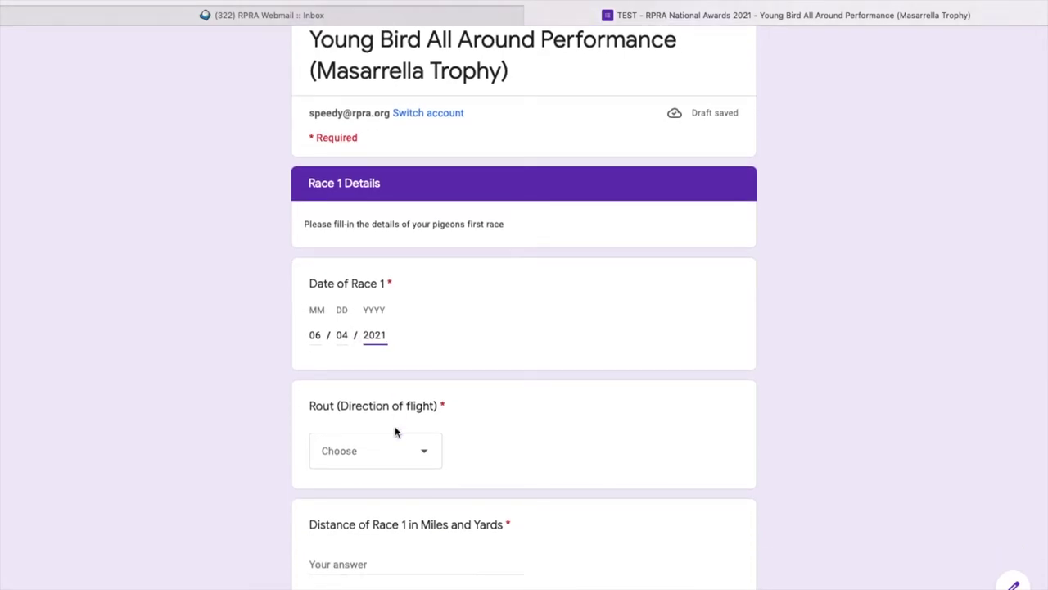
{"action": "scroll", "coordinate": [516, 413], "scroll_direction": "down", "scroll_amount": 2}
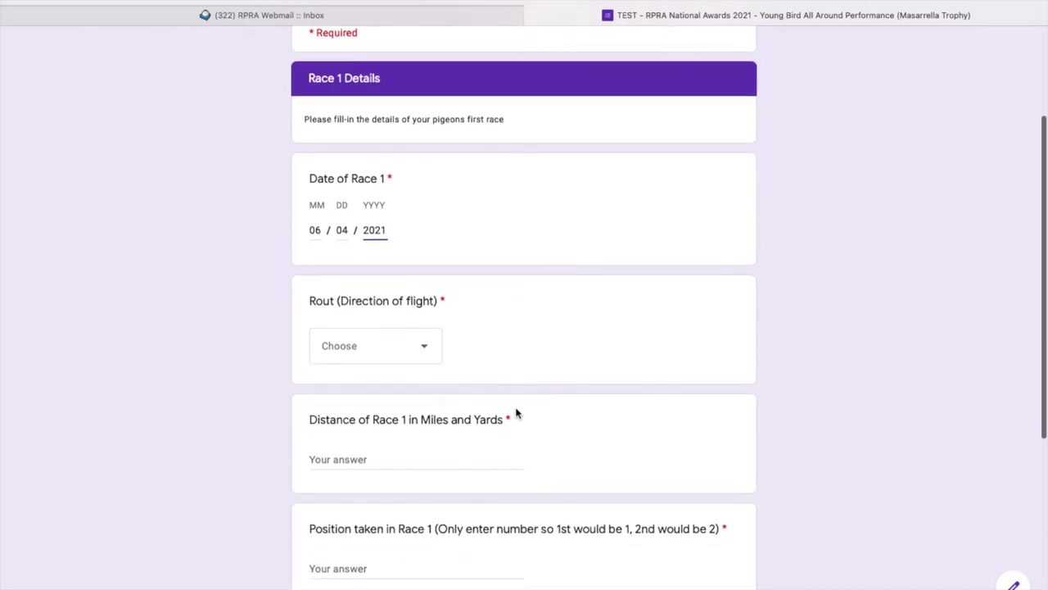
{"action": "left_click", "coordinate": [432, 348]}
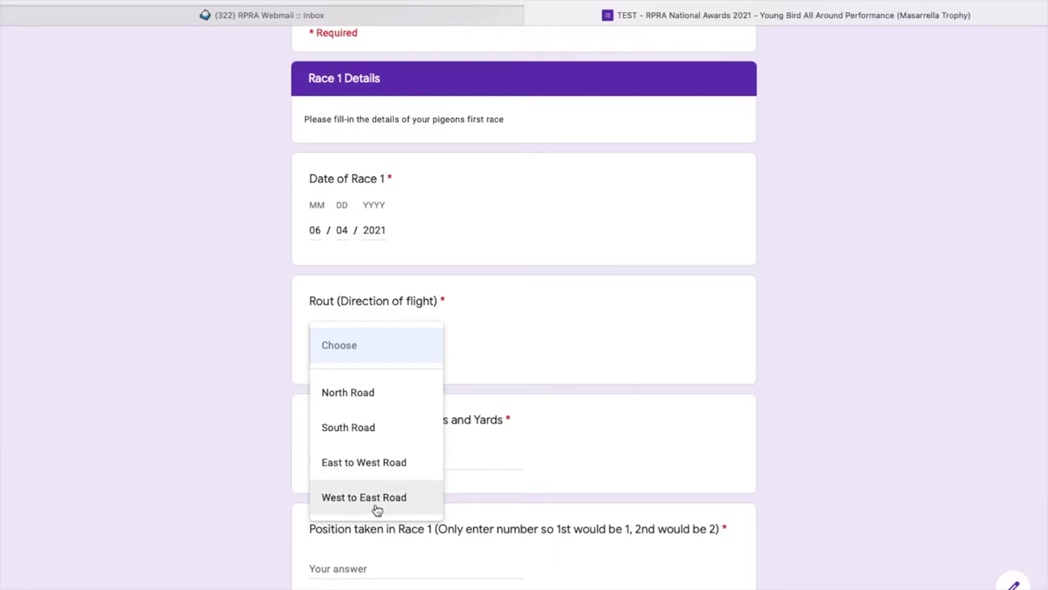
{"action": "left_click", "coordinate": [383, 434]}
{"action": "left_click", "coordinate": [353, 458]}
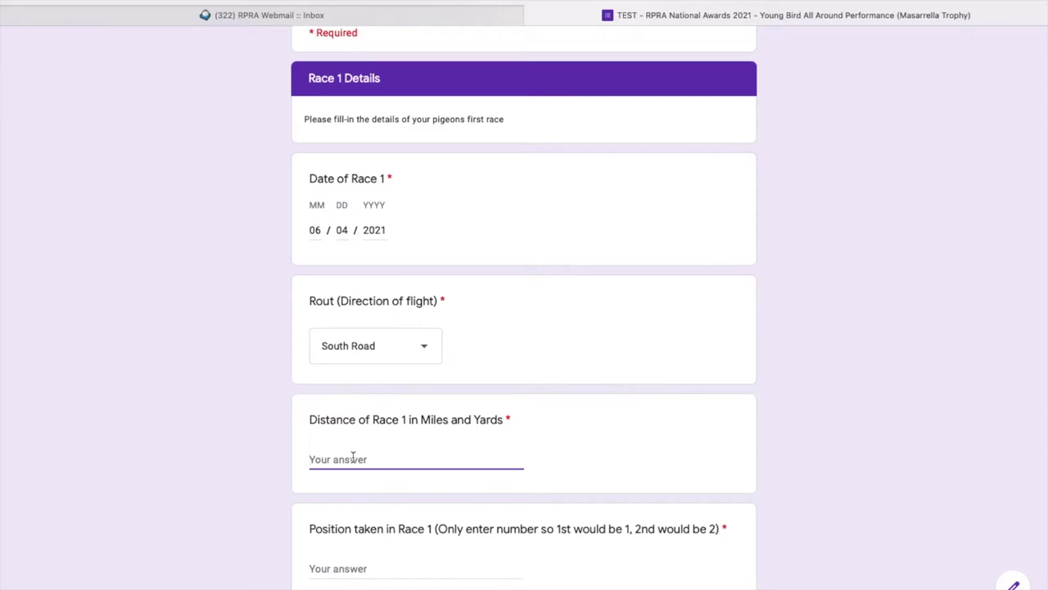
Enter Race 1 distance 123 MILES 12 YARDS and position taken 3.
{"action": "type", "text": "123 MILES 12 YARDS"}
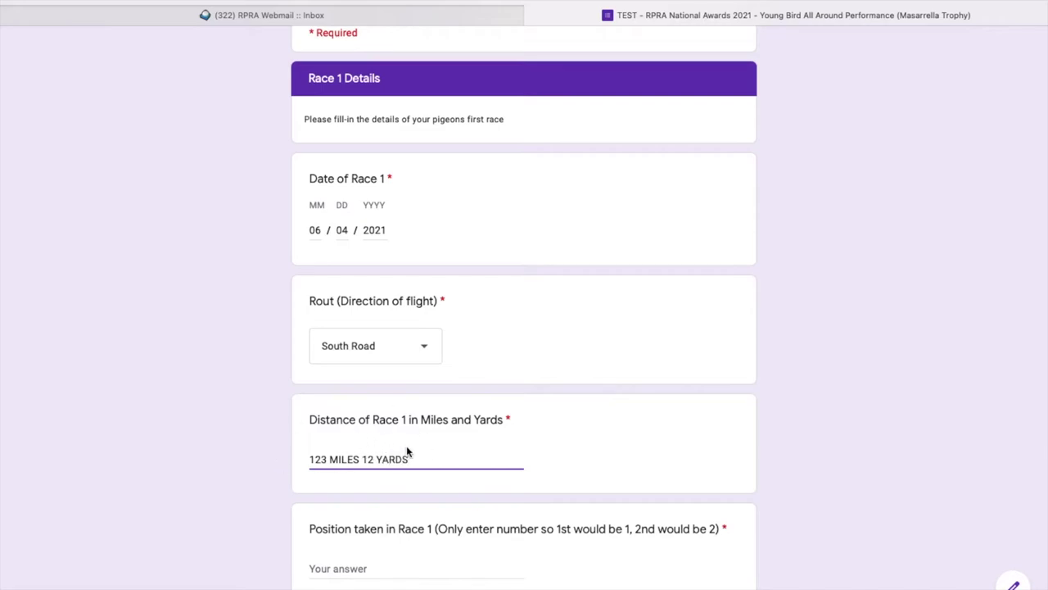
{"action": "scroll", "coordinate": [432, 451], "scroll_direction": "down", "scroll_amount": 2}
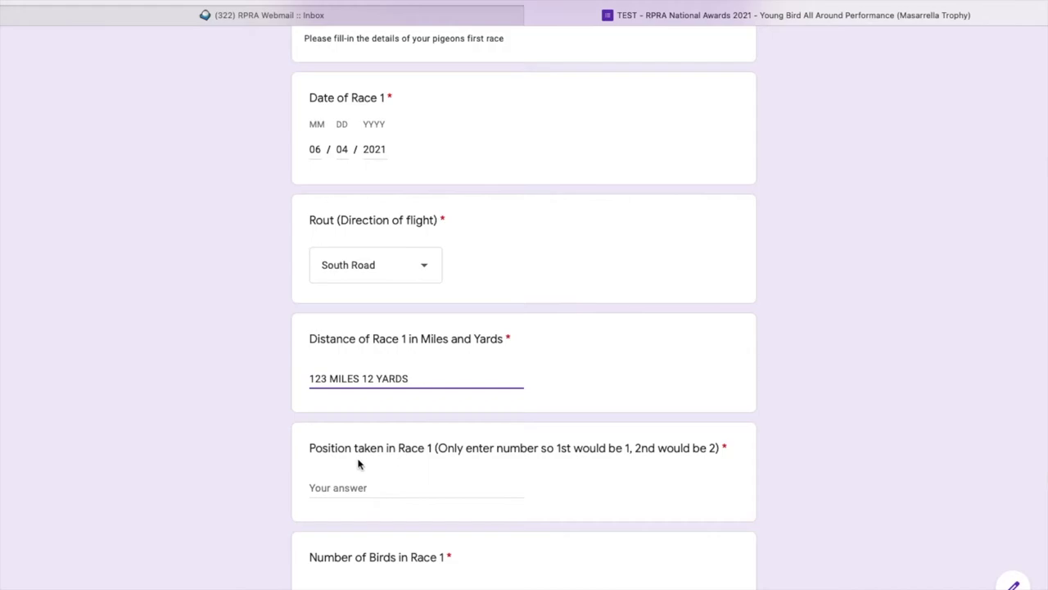
{"action": "left_click", "coordinate": [335, 487]}
{"action": "type", "text": "1st"}
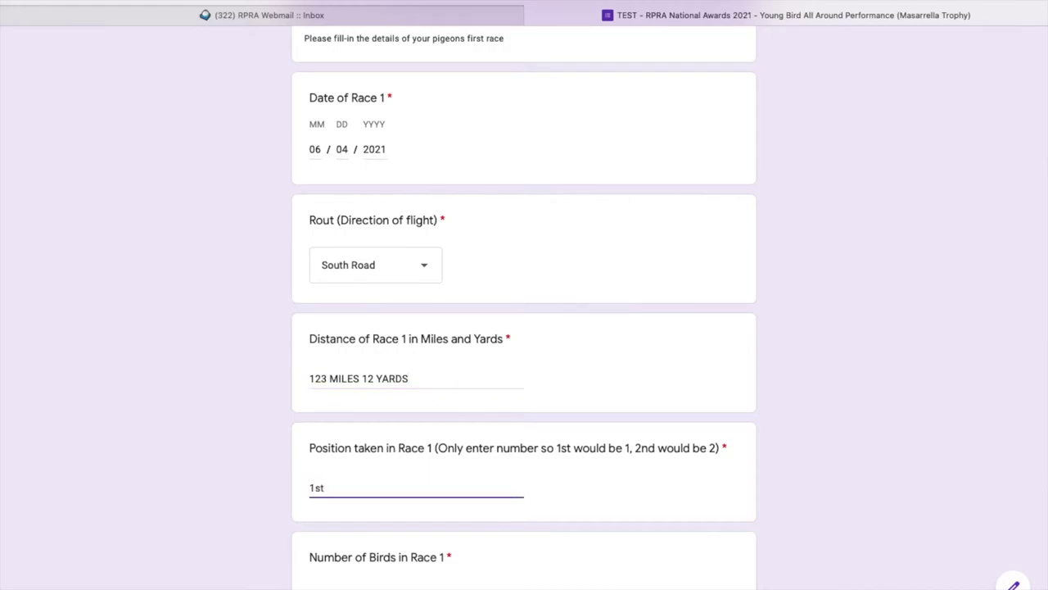
{"action": "key", "text": "BackSpace"}
{"action": "key", "text": "BackSpace"}
{"action": "key", "text": "BackSpace"}
{"action": "type", "text": "1"}
{"action": "key", "text": "BackSpace"}
{"action": "type", "text": "5"}
{"action": "key", "text": "BackSpace"}
{"action": "type", "text": "10"}
{"action": "key", "text": "BackSpace"}
{"action": "key", "text": "BackSpace"}
{"action": "type", "text": "3"}
Enter 1500 as the Number of Birds in Race 1.
{"action": "scroll", "coordinate": [404, 535], "scroll_direction": "down", "scroll_amount": 1}
{"action": "scroll", "coordinate": [404, 535], "scroll_direction": "down", "scroll_amount": 1}
{"action": "left_click", "coordinate": [337, 470]}
{"action": "type", "text": "1"}
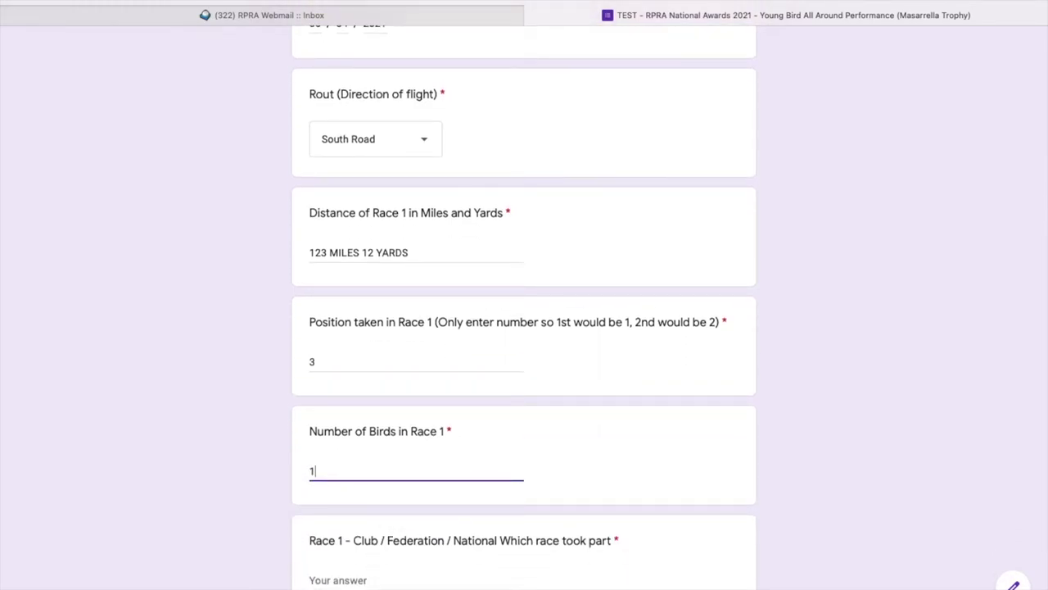
{"action": "type", "text": "500"}
Go back to the first form page, then return to Race 1 Details.
{"action": "scroll", "coordinate": [571, 489], "scroll_direction": "up", "scroll_amount": 5}
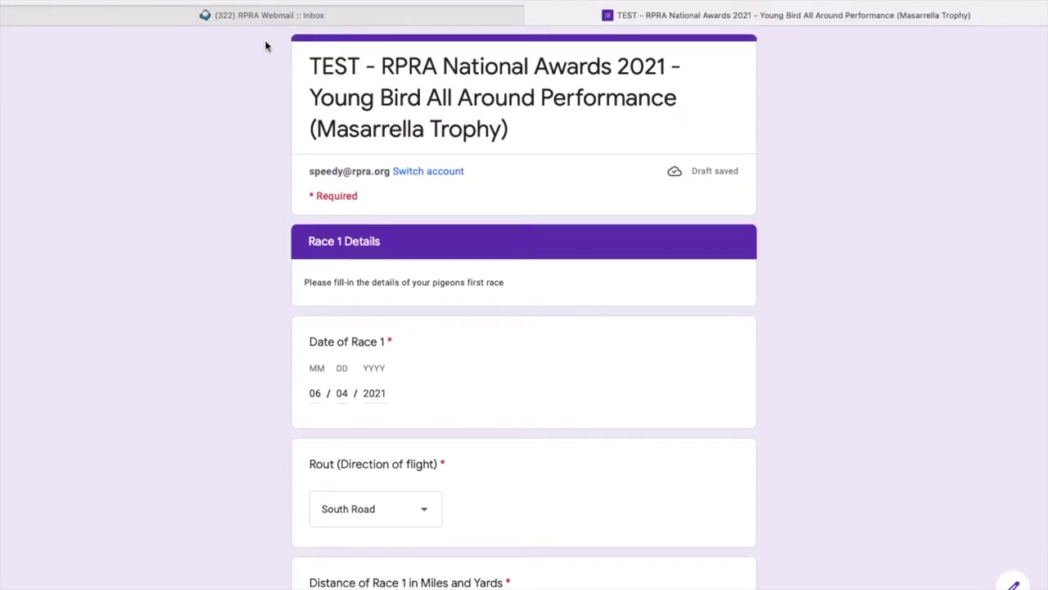
{"action": "scroll", "coordinate": [421, 508], "scroll_direction": "down", "scroll_amount": 6}
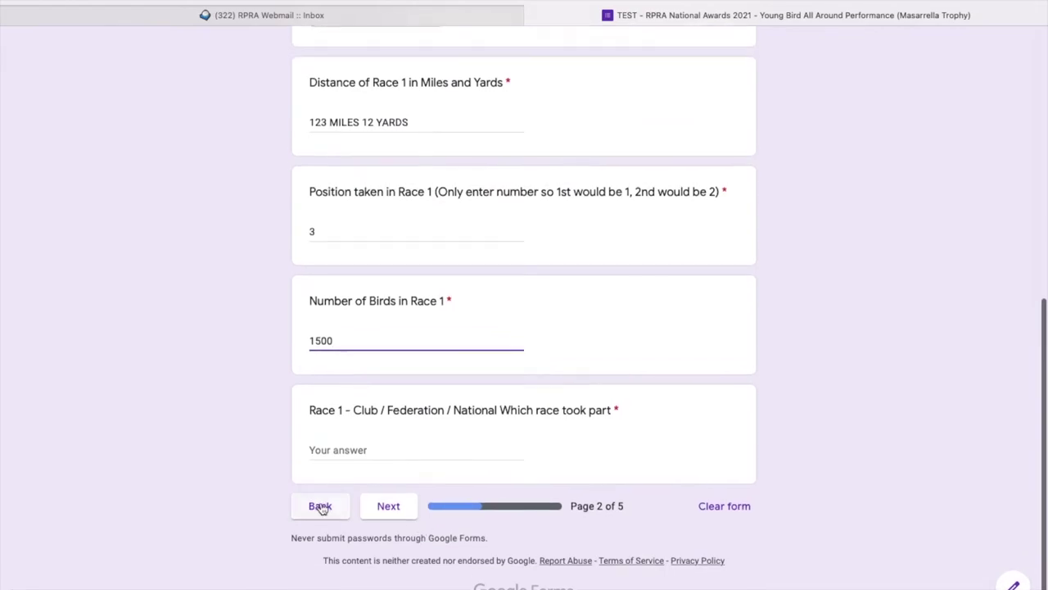
{"action": "left_click", "coordinate": [320, 508]}
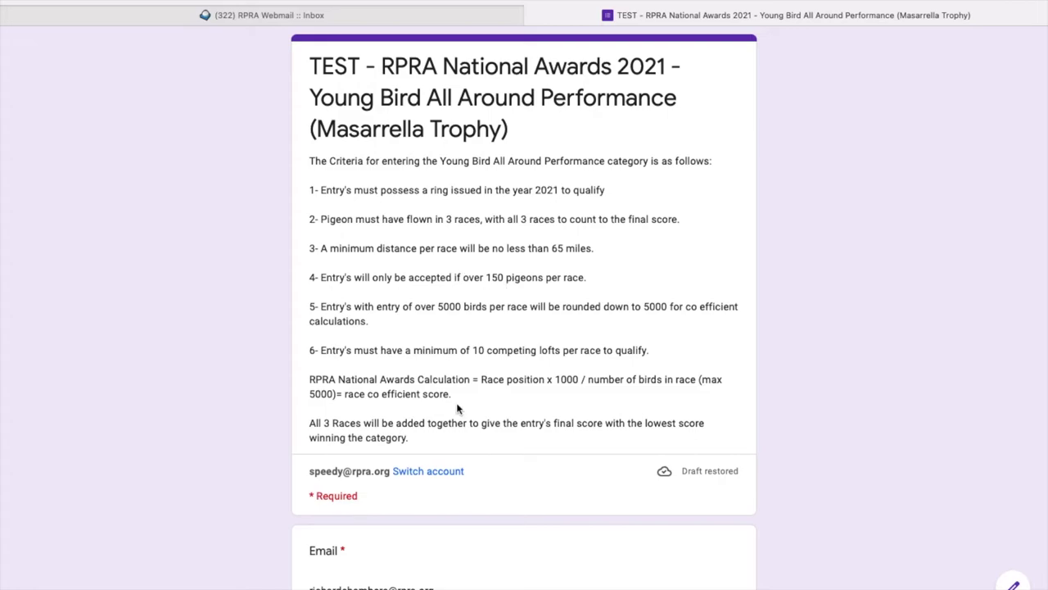
{"action": "scroll", "coordinate": [439, 472], "scroll_direction": "down", "scroll_amount": 10}
{"action": "scroll", "coordinate": [439, 472], "scroll_direction": "down", "scroll_amount": 3}
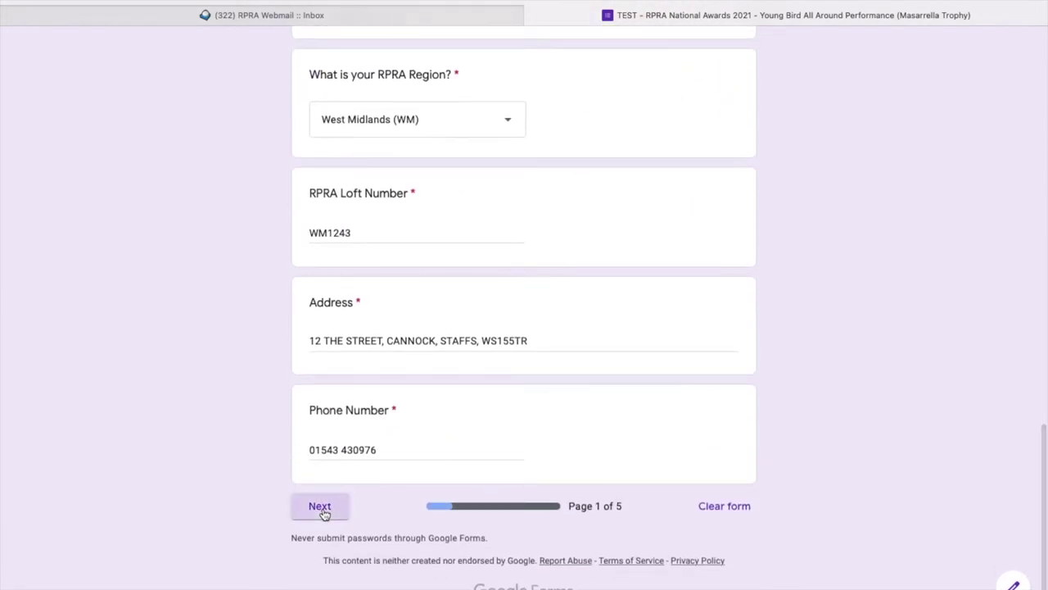
{"action": "left_click", "coordinate": [322, 511]}
Re-enter 1500 as the Number of Birds in Race 1.
{"action": "scroll", "coordinate": [398, 451], "scroll_direction": "down", "scroll_amount": 3}
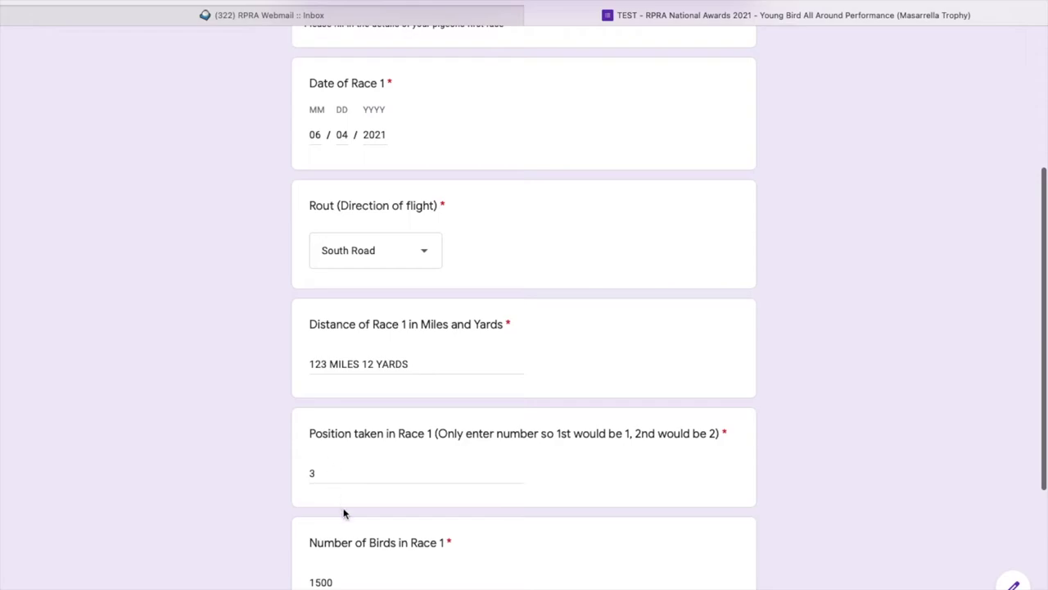
{"action": "scroll", "coordinate": [344, 510], "scroll_direction": "down", "scroll_amount": 1}
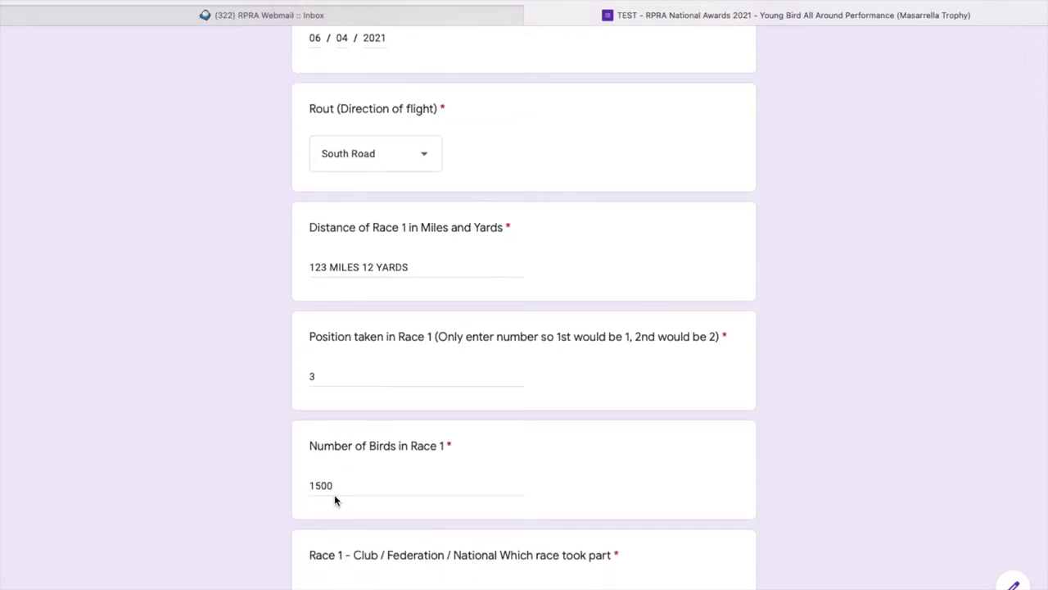
{"action": "left_click", "coordinate": [335, 488]}
{"action": "key", "text": "BackSpace"}
{"action": "key", "text": "BackSpace"}
{"action": "key", "text": "BackSpace"}
{"action": "key", "text": "BackSpace"}
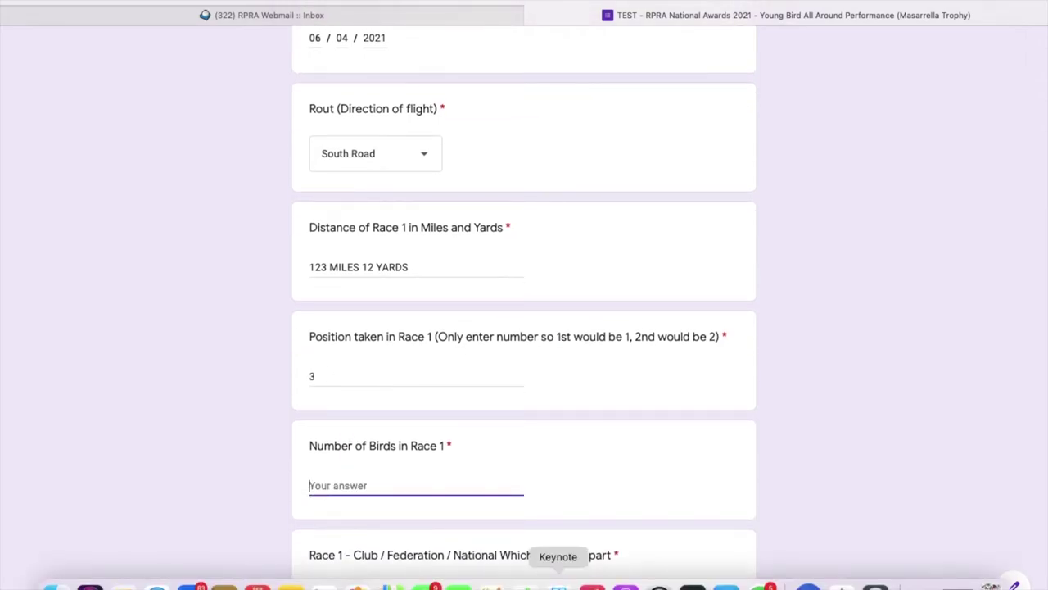
{"action": "type", "text": "1500"}
{"action": "scroll", "coordinate": [627, 426], "scroll_direction": "down", "scroll_amount": 3}
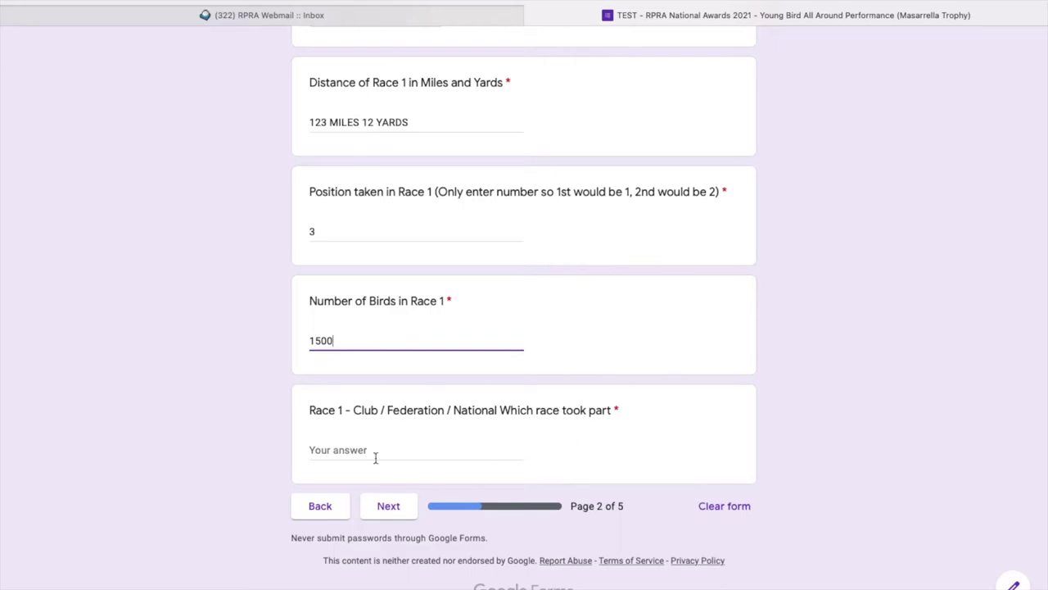
Set the Race 1 club to Wolverhampton Federation, keeping the bird count at 1500.
{"action": "left_click", "coordinate": [351, 446]}
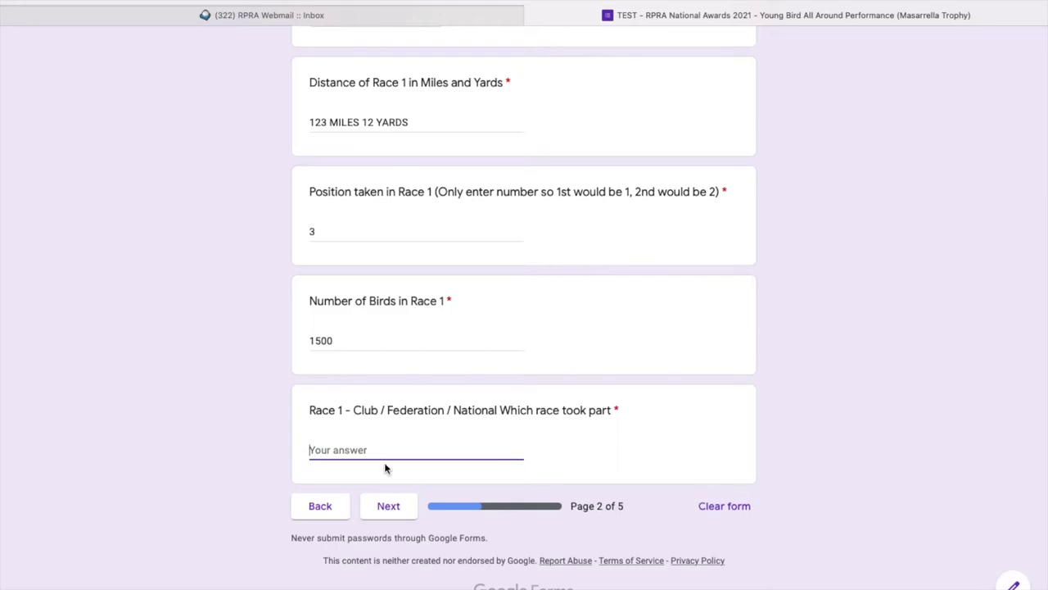
{"action": "left_click", "coordinate": [338, 342]}
{"action": "key", "text": "BackSpace"}
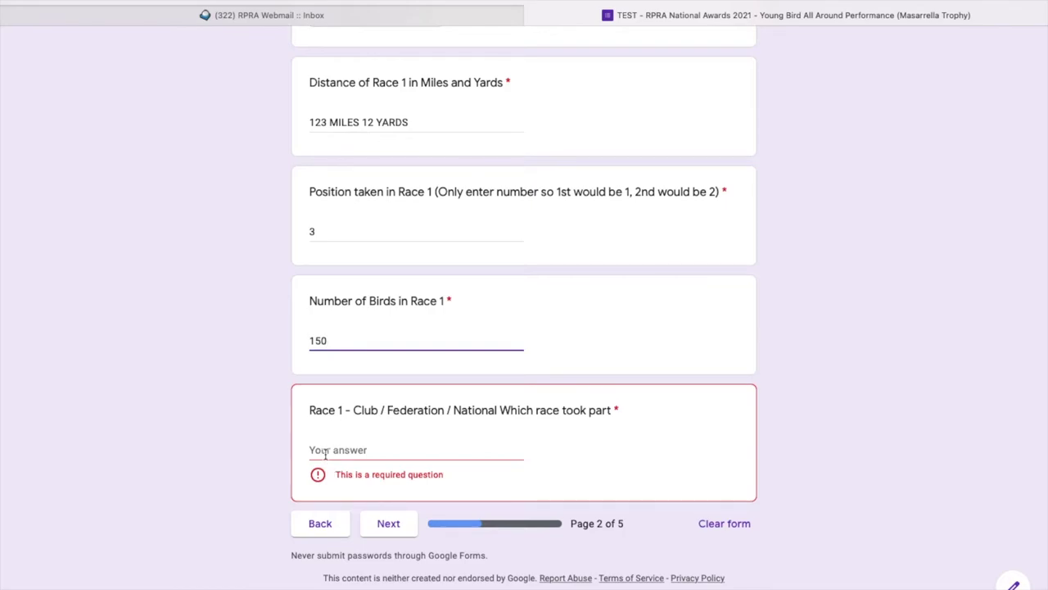
{"action": "type", "text": "00"}
{"action": "key", "text": "BackSpace"}
{"action": "left_click", "coordinate": [359, 453]}
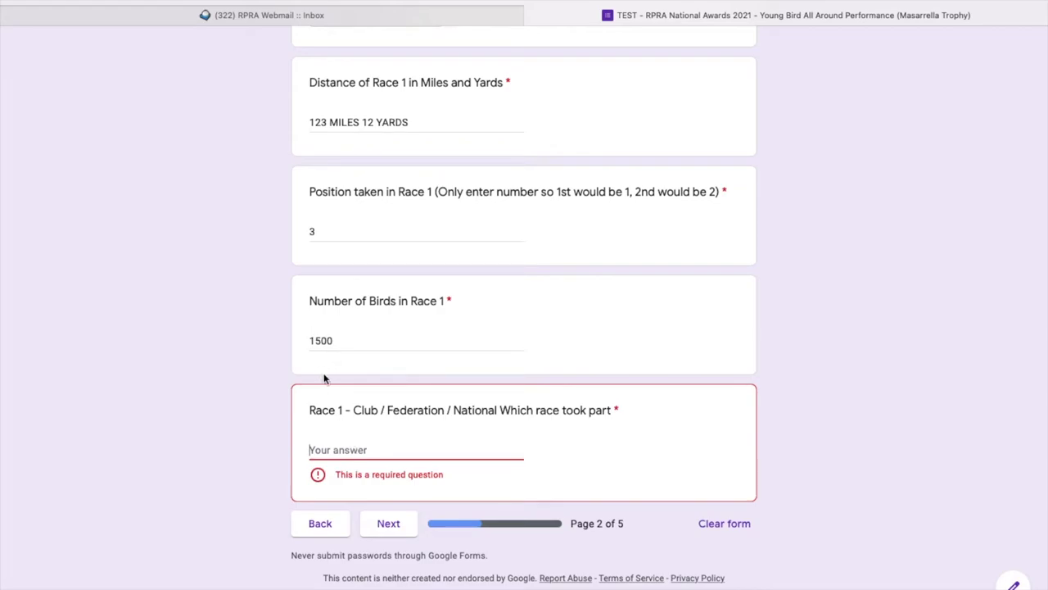
{"action": "type", "text": "W"}
{"action": "key", "text": "BackSpace"}
{"action": "type", "text": "Wolverhampton Federation"}
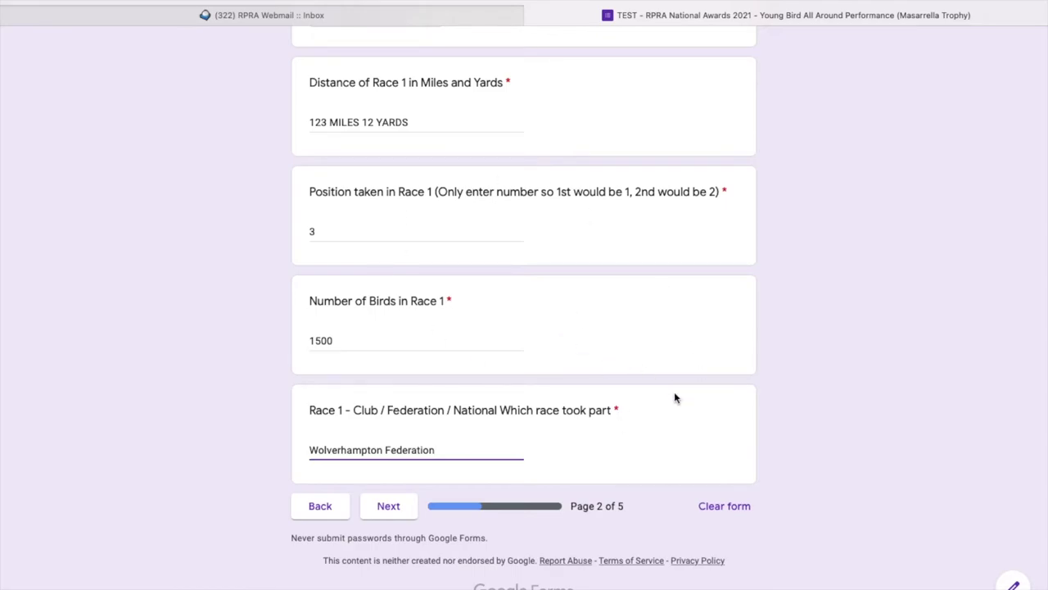
Trigger the required-answer error on Number of Birds, restore 1500, and advance to Race 2.
{"action": "scroll", "coordinate": [796, 201], "scroll_direction": "up", "scroll_amount": 1}
{"action": "scroll", "coordinate": [796, 202], "scroll_direction": "down", "scroll_amount": 1}
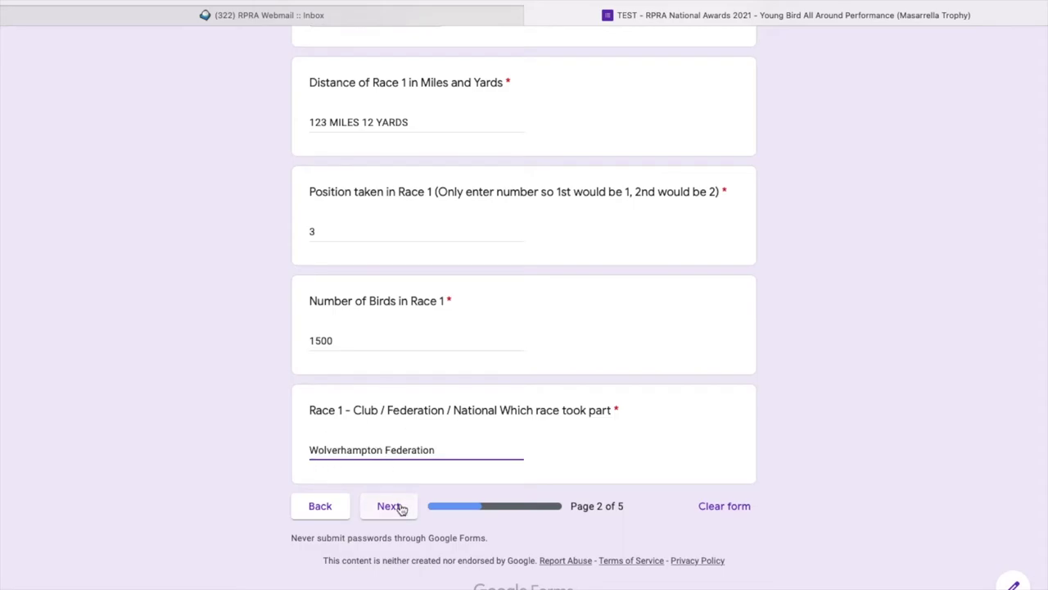
{"action": "left_click", "coordinate": [360, 341]}
{"action": "key", "text": "BackSpace"}
{"action": "key", "text": "BackSpace"}
{"action": "key", "text": "BackSpace"}
{"action": "key", "text": "BackSpace"}
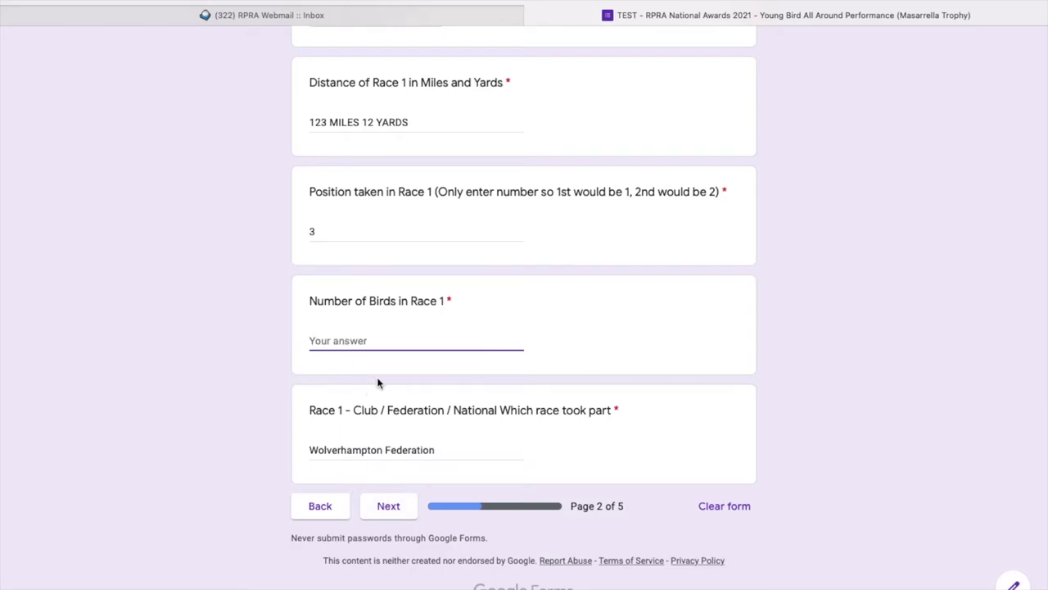
{"action": "left_click", "coordinate": [393, 506]}
{"action": "left_click", "coordinate": [338, 342]}
{"action": "type", "text": "1500"}
{"action": "left_click", "coordinate": [394, 507]}
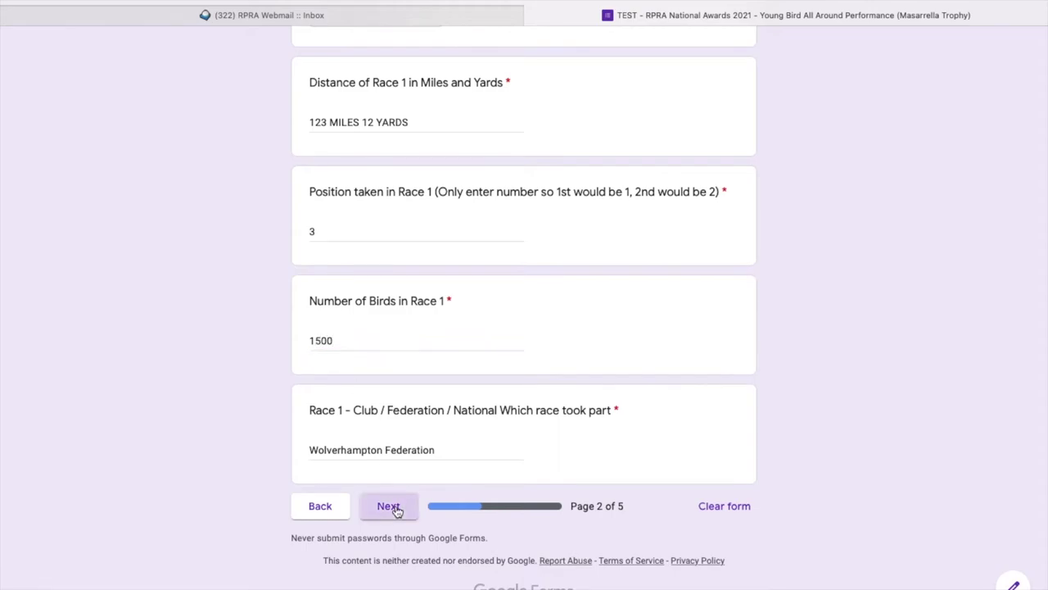
Enter Race 2 date 07/06/2021 and choose South Road as the route.
{"action": "left_click", "coordinate": [315, 392]}
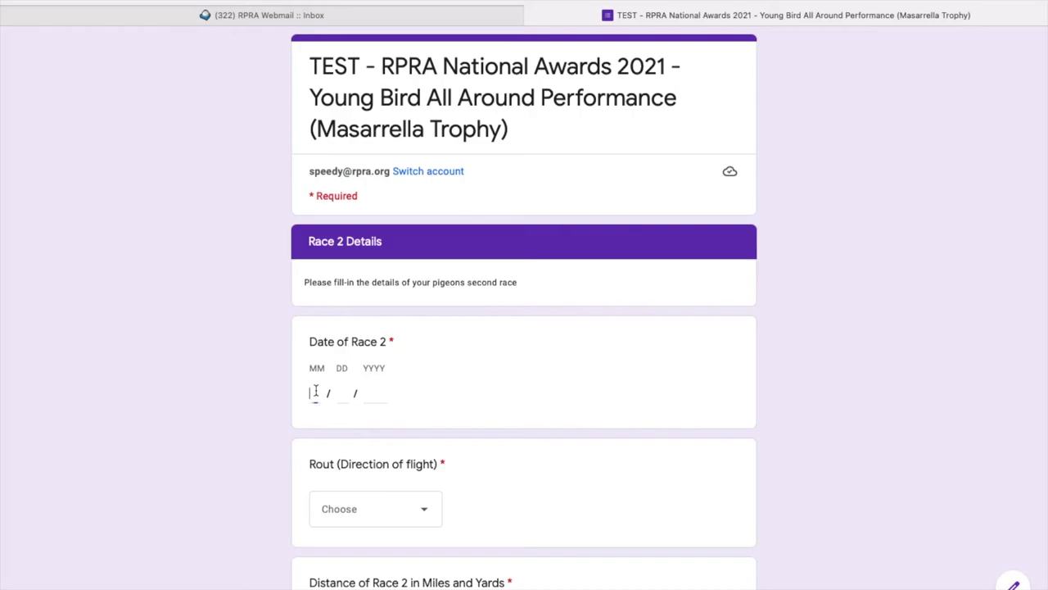
{"action": "type", "text": "07"}
{"action": "key", "text": "Tab"}
{"action": "type", "text": "06"}
{"action": "key", "text": "Tab"}
{"action": "type", "text": "2021"}
{"action": "left_click", "coordinate": [414, 521]}
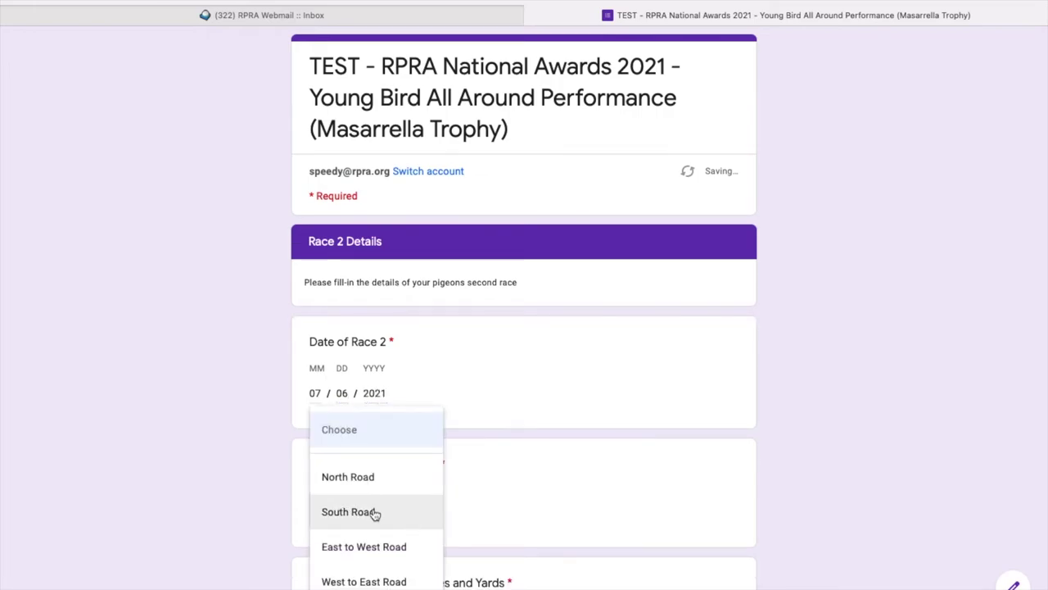
{"action": "left_click", "coordinate": [375, 514]}
Enter Race 2 distance 240 miles 345 yards and position 3.
{"action": "scroll", "coordinate": [554, 499], "scroll_direction": "down", "scroll_amount": 3}
{"action": "left_click", "coordinate": [379, 398]}
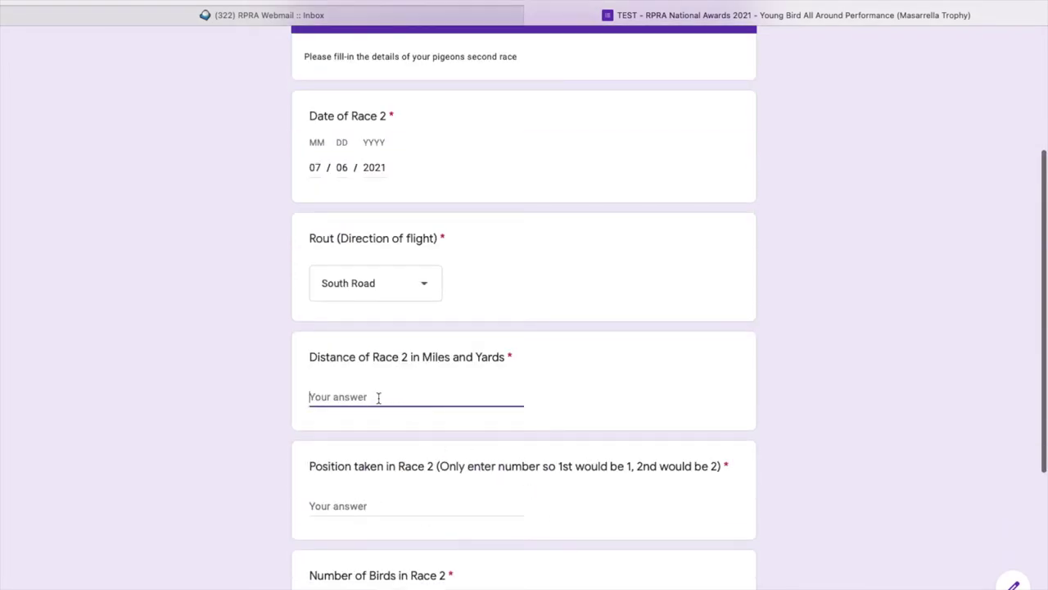
{"action": "type", "text": "240 miles"}
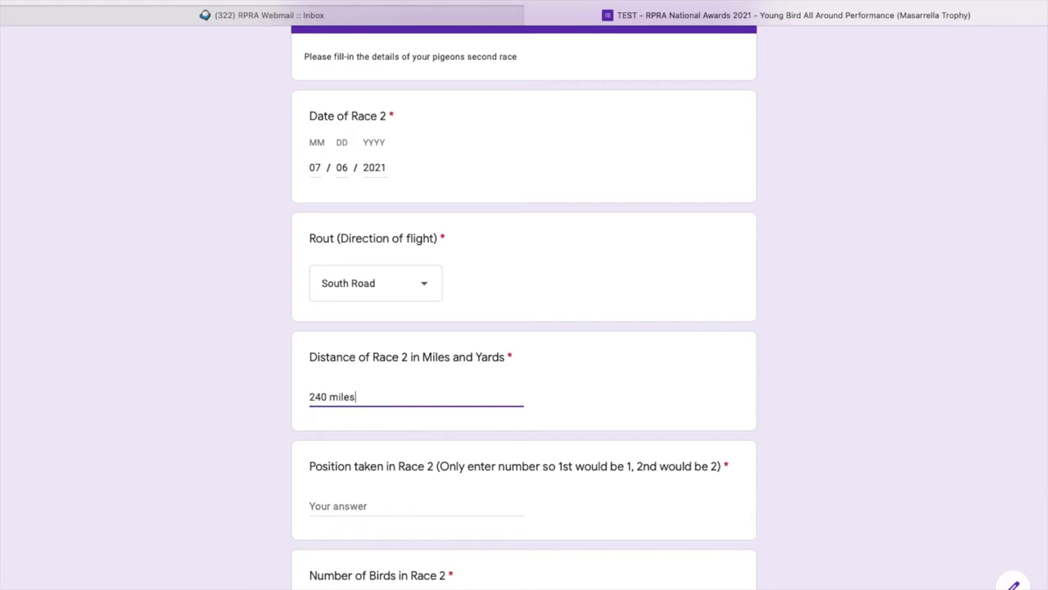
{"action": "type", "text": " 345 yard"}
{"action": "type", "text": "ds"}
{"action": "left_click", "coordinate": [386, 505]}
{"action": "type", "text": "3"}
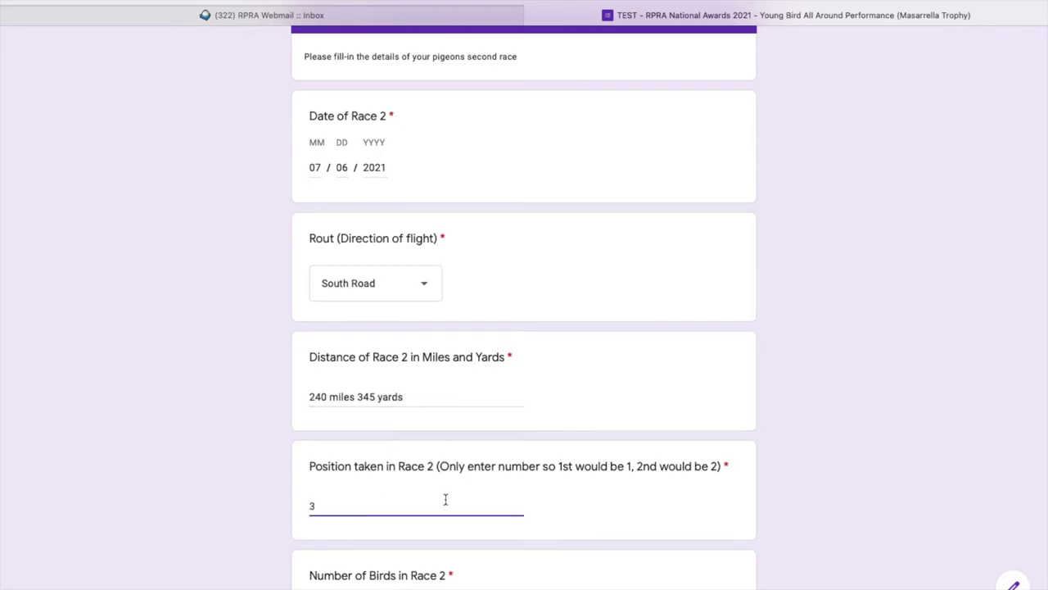
Set the Number of Birds in Race 2 to 170.
{"action": "scroll", "coordinate": [445, 499], "scroll_direction": "down", "scroll_amount": 2}
{"action": "left_click", "coordinate": [371, 470]}
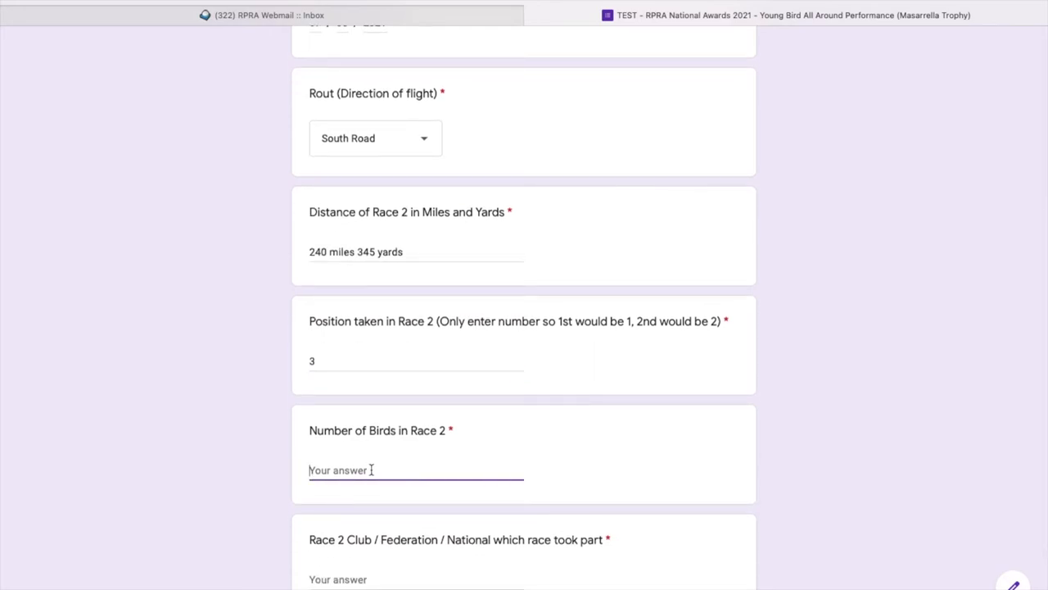
{"action": "type", "text": "1500"}
{"action": "key", "text": "BackSpace"}
{"action": "key", "text": "BackSpace"}
{"action": "key", "text": "BackSpace"}
{"action": "type", "text": "700"}
{"action": "scroll", "coordinate": [482, 571], "scroll_direction": "down", "scroll_amount": 1}
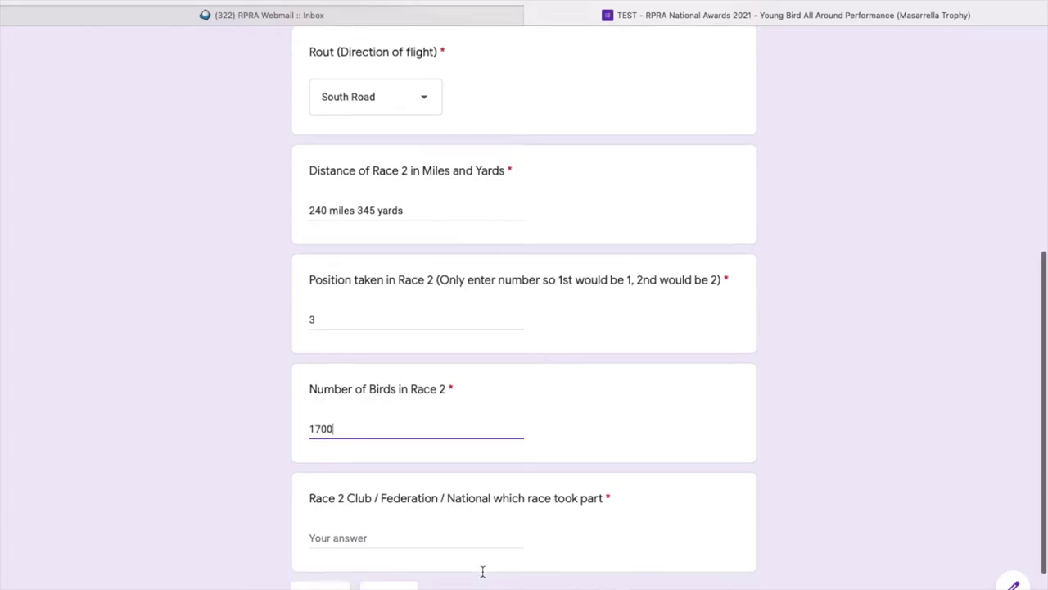
{"action": "left_click", "coordinate": [333, 489]}
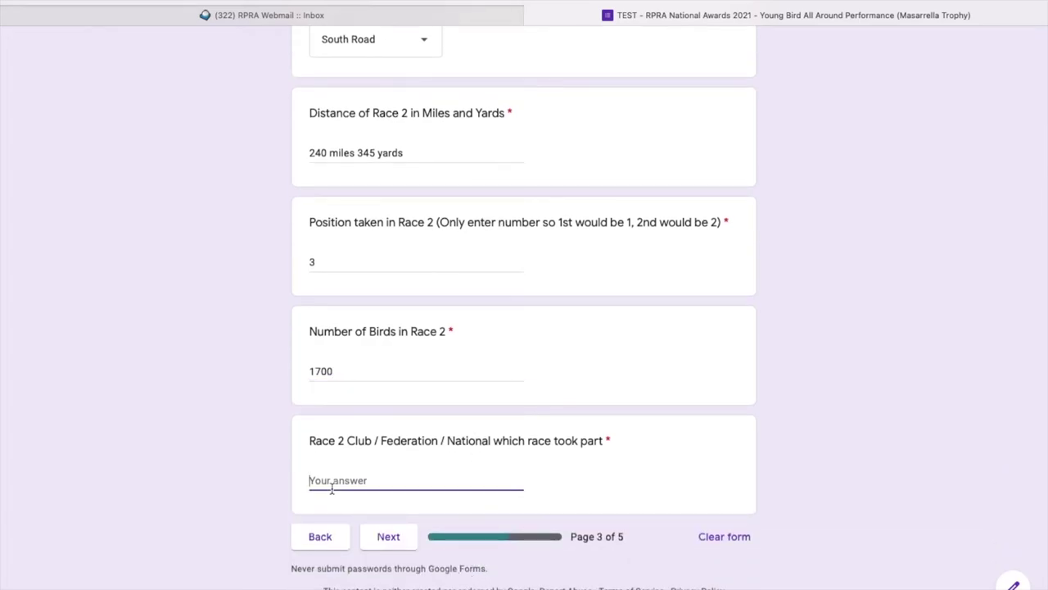
{"action": "left_click", "coordinate": [358, 373]}
{"action": "key", "text": "BackSpace"}
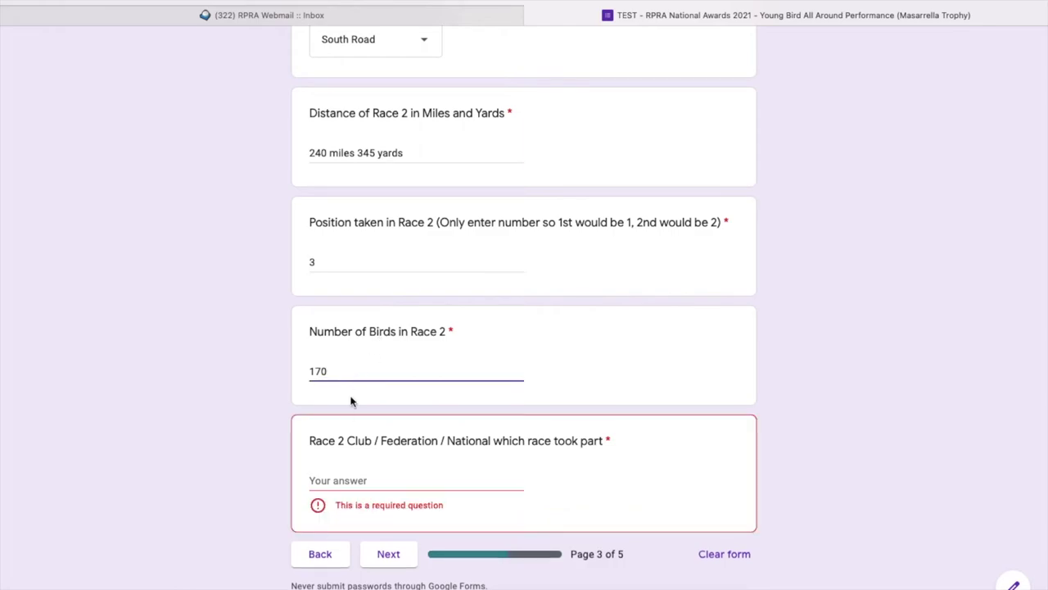
Enter WEST BROMWICH CLUB as the Race 2 club.
{"action": "left_click", "coordinate": [347, 479]}
{"action": "type", "text": "W"}
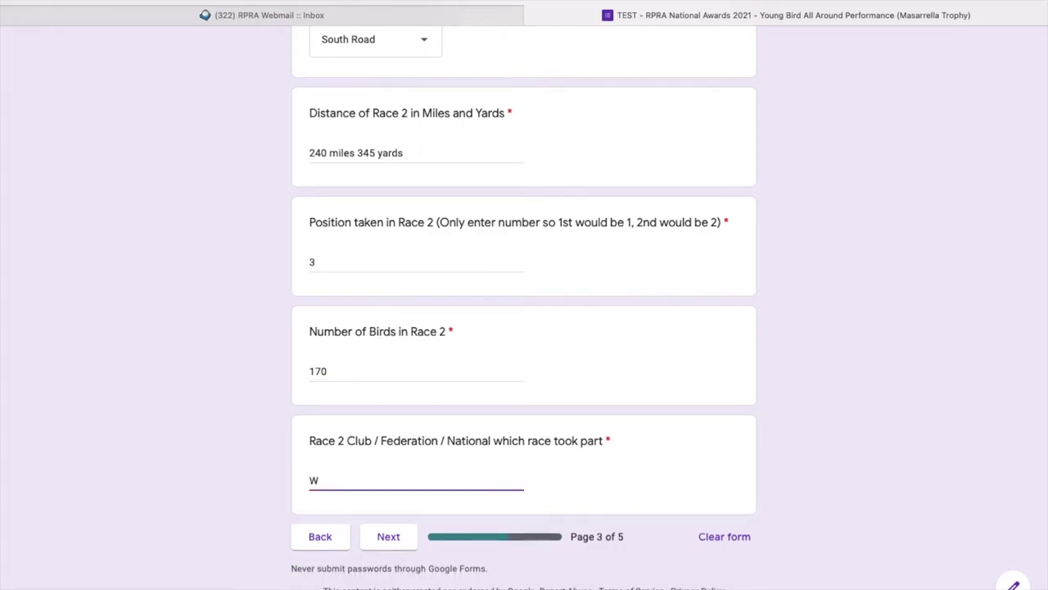
{"action": "type", "text": "est"}
{"action": "key", "text": "BackSpace"}
{"action": "key", "text": "BackSpace"}
{"action": "key", "text": "BackSpace"}
{"action": "key", "text": "BackSpace"}
{"action": "type", "text": "EST BROMWICH CLUB"}
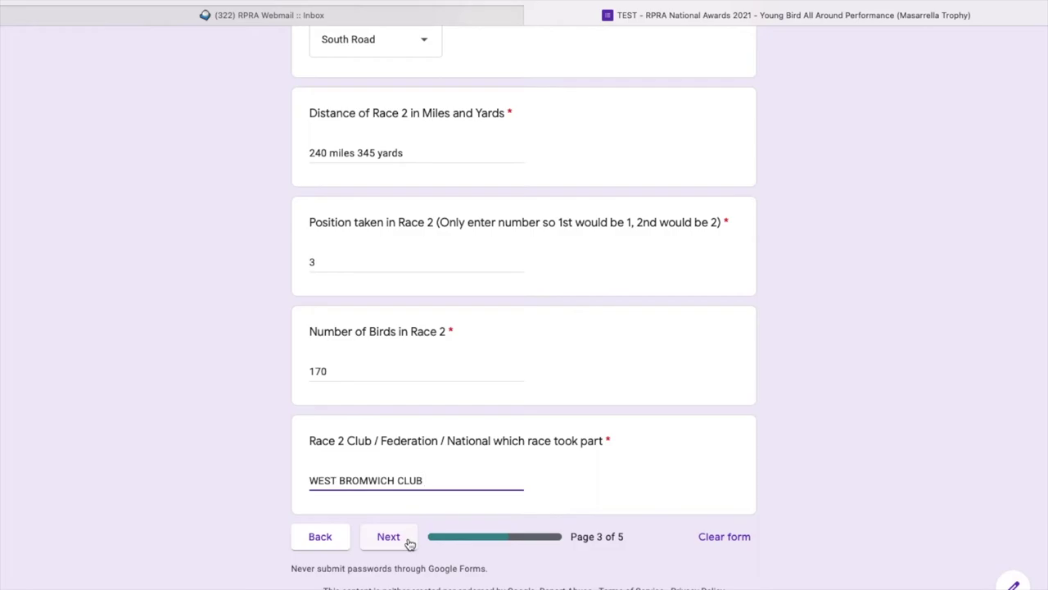
Change the Race 2 month to 31 and try to continue, producing an invalid-date error.
{"action": "scroll", "coordinate": [448, 403], "scroll_direction": "up", "scroll_amount": 1}
{"action": "scroll", "coordinate": [446, 403], "scroll_direction": "up", "scroll_amount": 6}
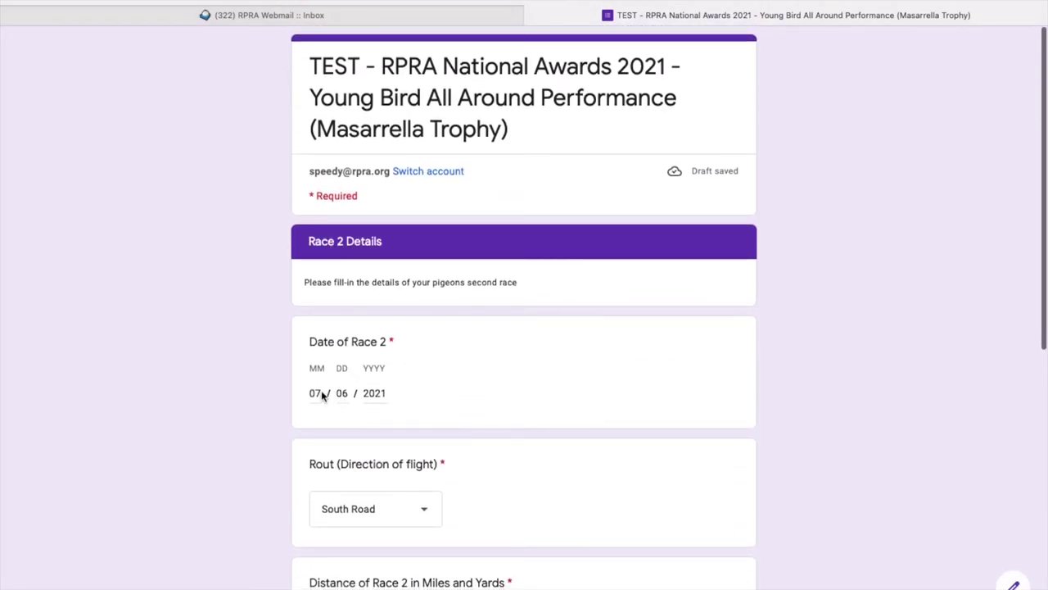
{"action": "left_click", "coordinate": [320, 393]}
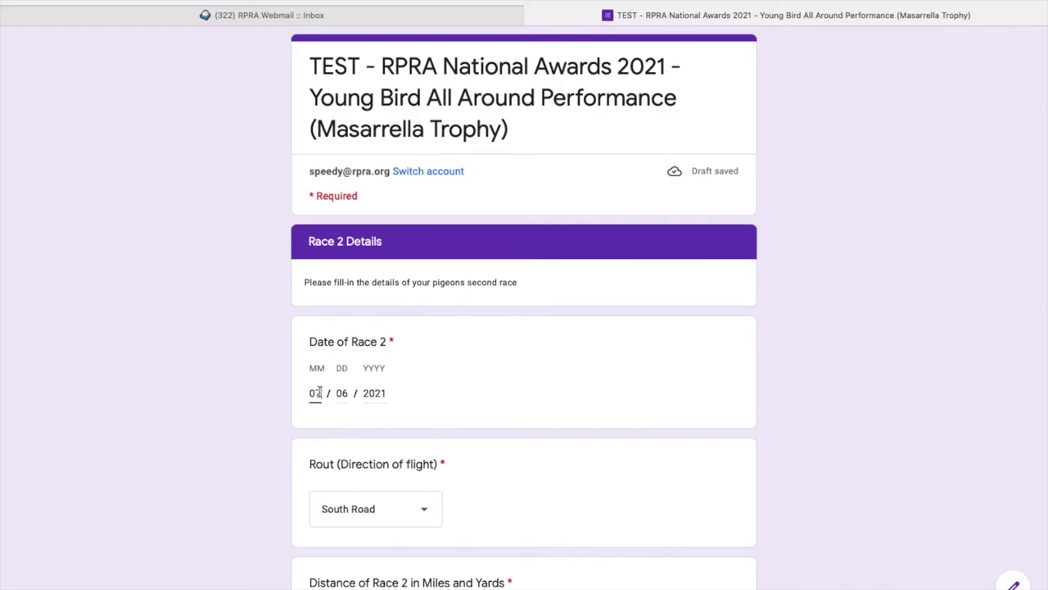
{"action": "key", "text": "BackSpace"}
{"action": "key", "text": "BackSpace"}
{"action": "type", "text": "31"}
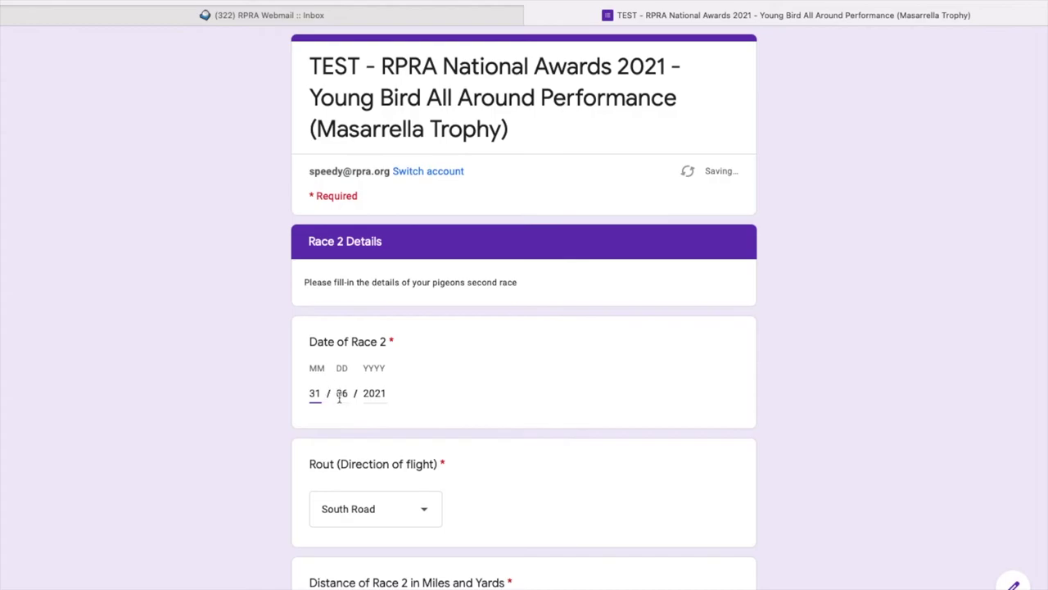
{"action": "scroll", "coordinate": [535, 526], "scroll_direction": "down", "scroll_amount": 6}
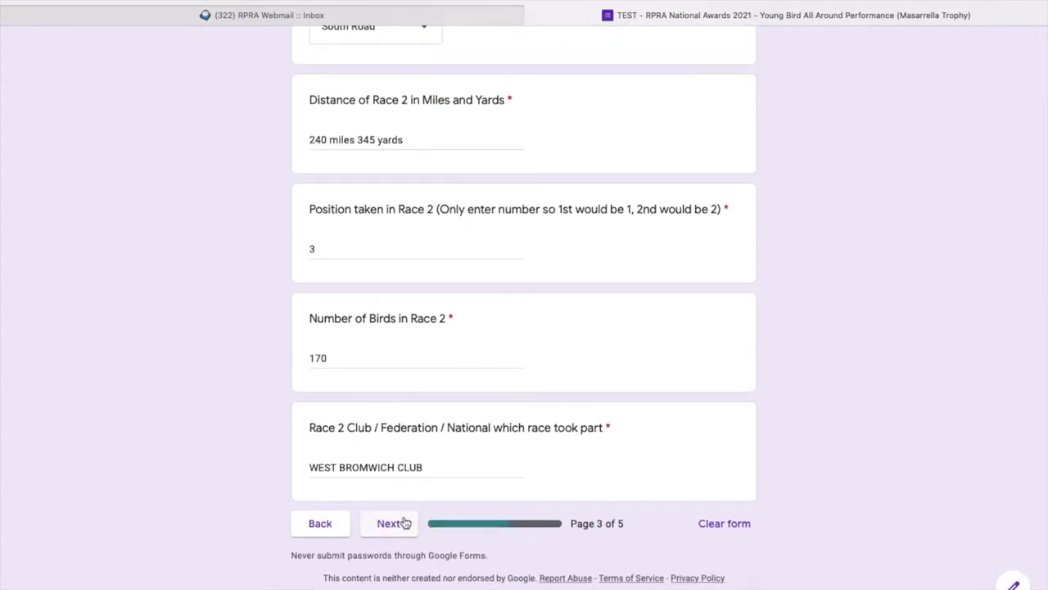
{"action": "left_click", "coordinate": [392, 523]}
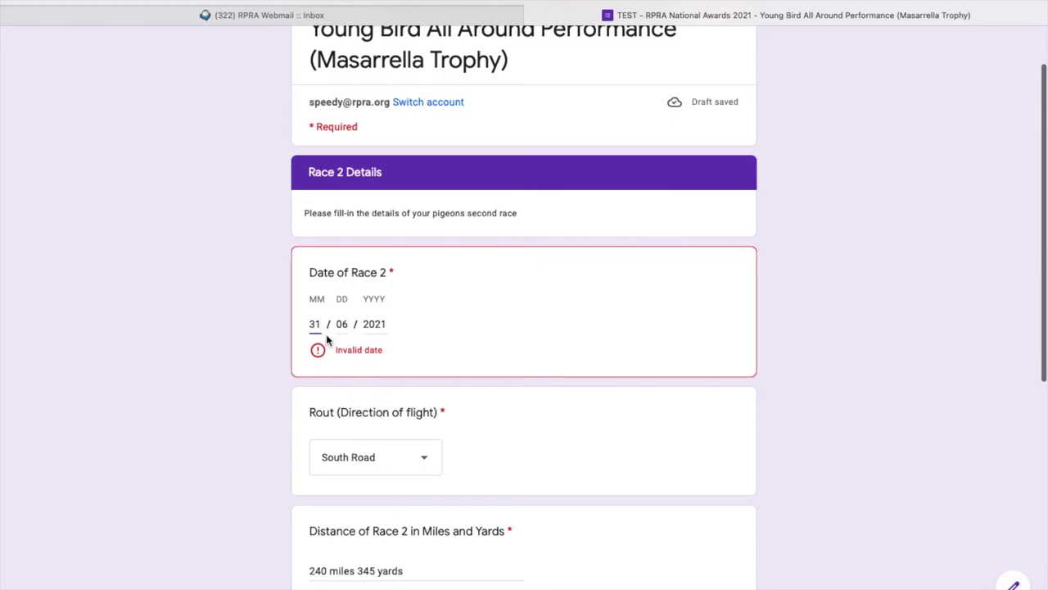
Correct the Race 2 date to 06/07/2021 and advance to the Race 3 details.
{"action": "key", "text": "BackSpace"}
{"action": "key", "text": "BackSpace"}
{"action": "type", "text": "06"}
{"action": "left_click", "coordinate": [350, 328]}
{"action": "key", "text": "BackSpace"}
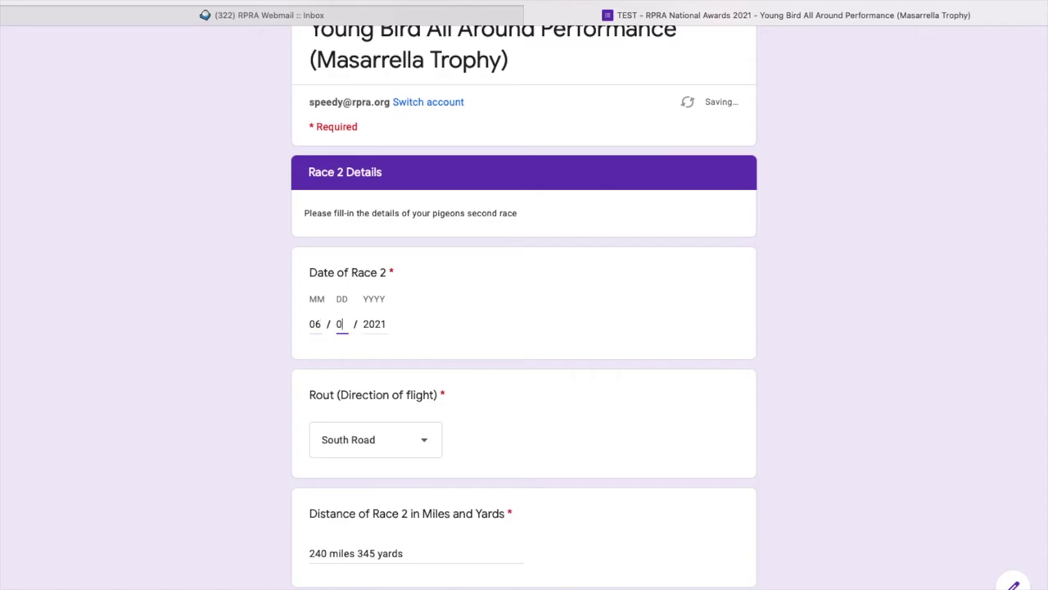
{"action": "type", "text": "7"}
{"action": "scroll", "coordinate": [533, 460], "scroll_direction": "down", "scroll_amount": 5}
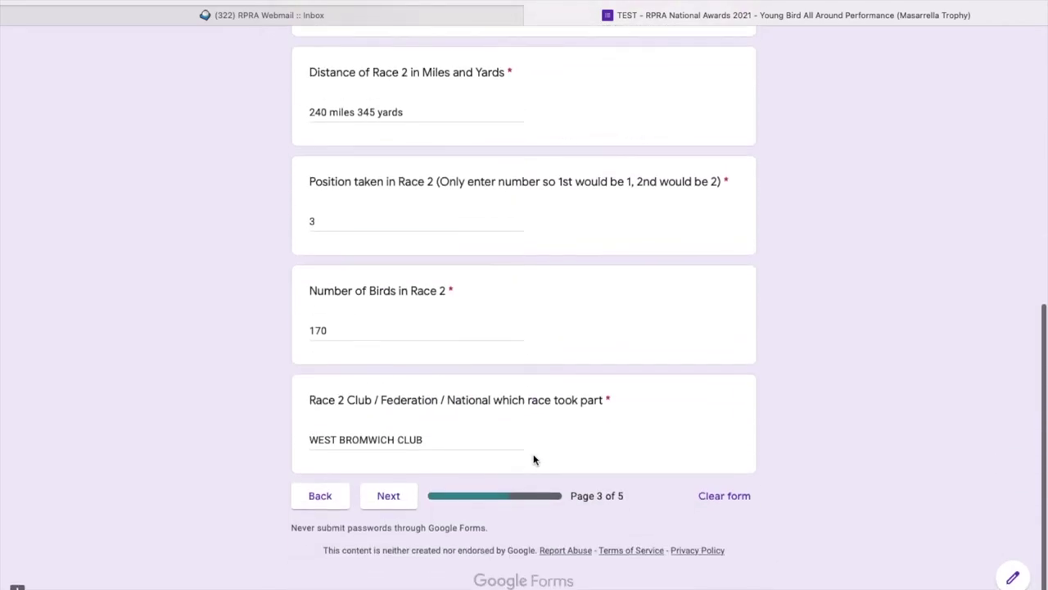
{"action": "left_click", "coordinate": [389, 506]}
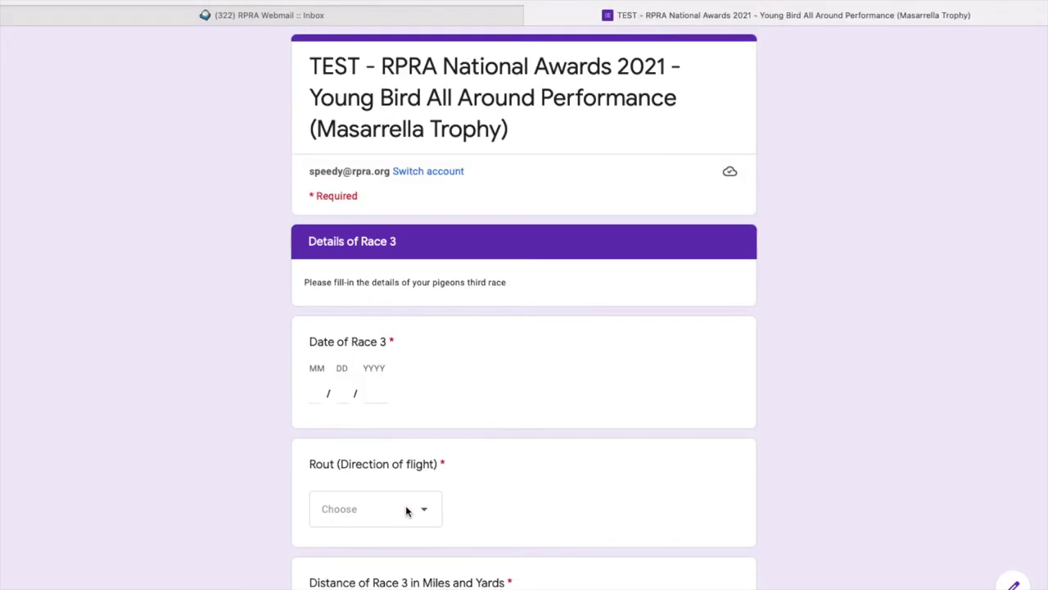
Enter the Race 3 date as 08/01/2021 and choose South Road as the route.
{"action": "left_click", "coordinate": [314, 394]}
{"action": "type", "text": "03"}
{"action": "left_click", "coordinate": [343, 394]}
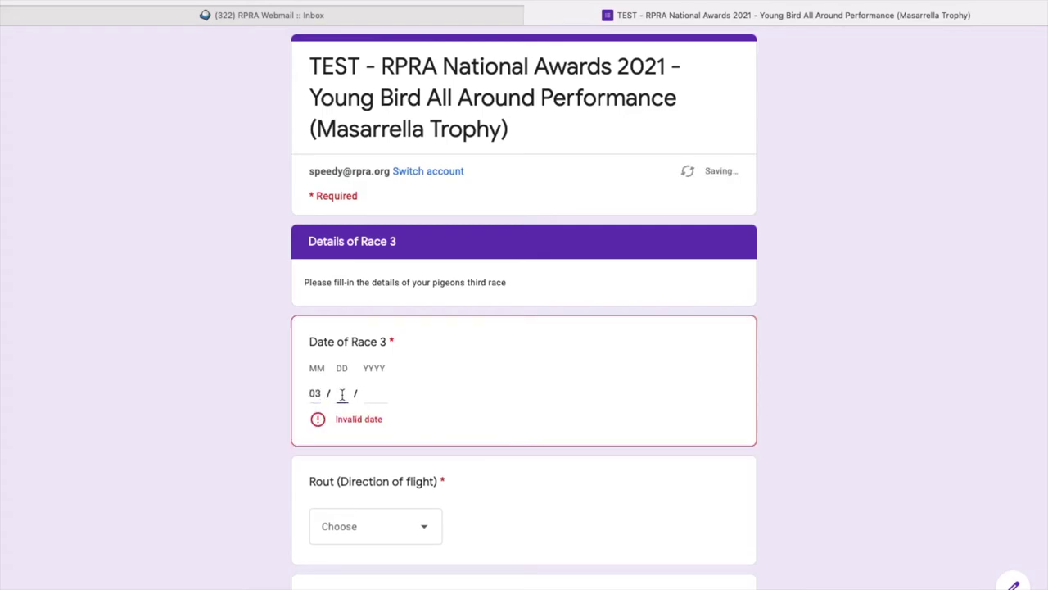
{"action": "left_click", "coordinate": [321, 394]}
{"action": "key", "text": "BackSpace"}
{"action": "type", "text": "8"}
{"action": "left_click", "coordinate": [345, 394]}
{"action": "type", "text": "01"}
{"action": "left_click", "coordinate": [385, 396]}
{"action": "type", "text": "2021"}
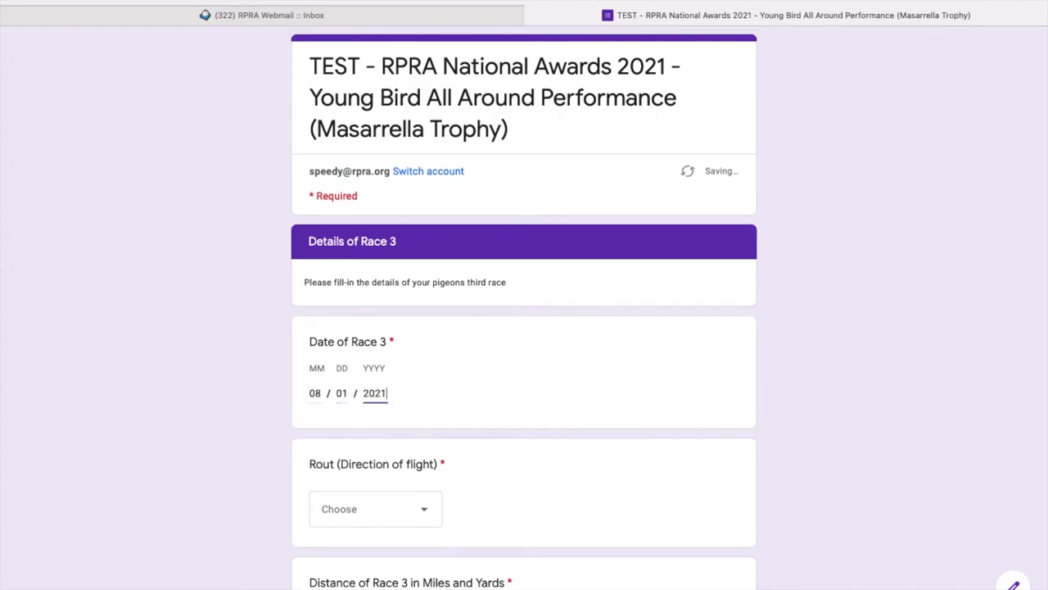
{"action": "left_click", "coordinate": [421, 509]}
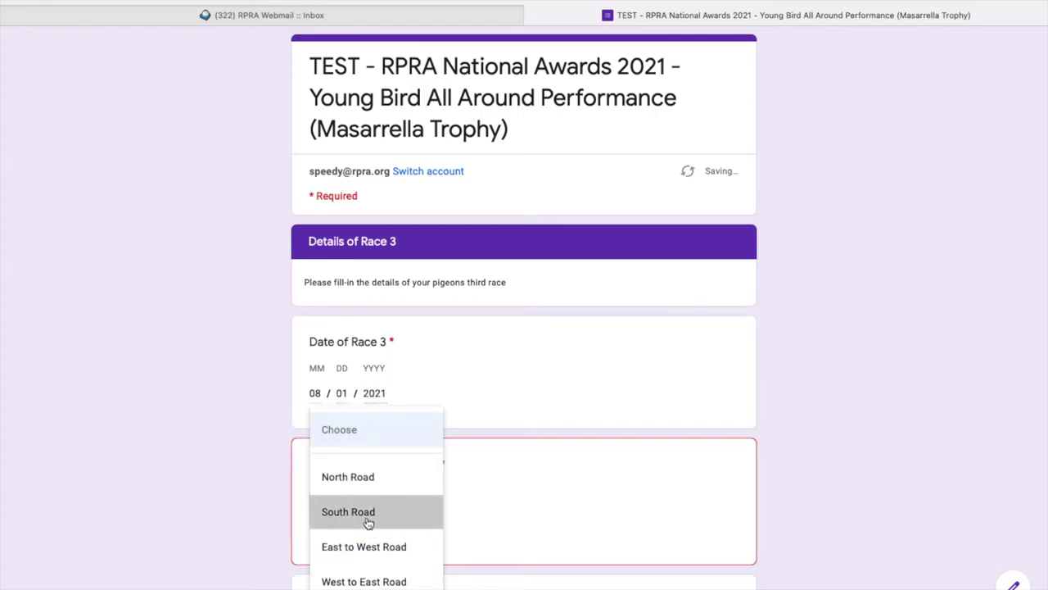
{"action": "left_click", "coordinate": [365, 511]}
Enter Race 3 distance 200 MILES 0 YARDS, position 3, 1600 birds and Wolverhampton Federation.
{"action": "scroll", "coordinate": [450, 525], "scroll_direction": "down", "scroll_amount": 3}
{"action": "left_click", "coordinate": [376, 413]}
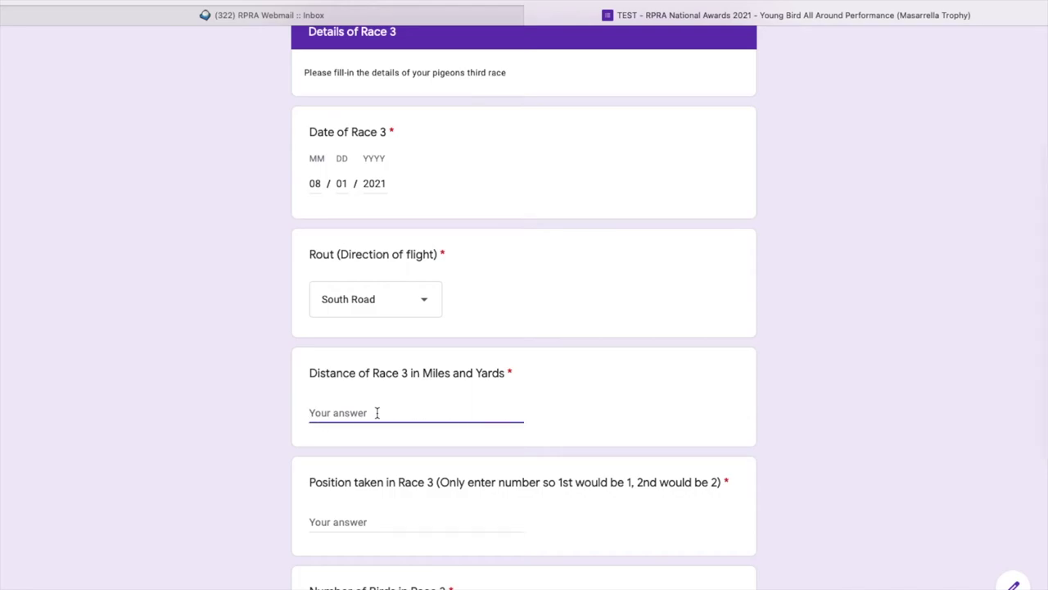
{"action": "type", "text": "200 MILES 0 YARDS"}
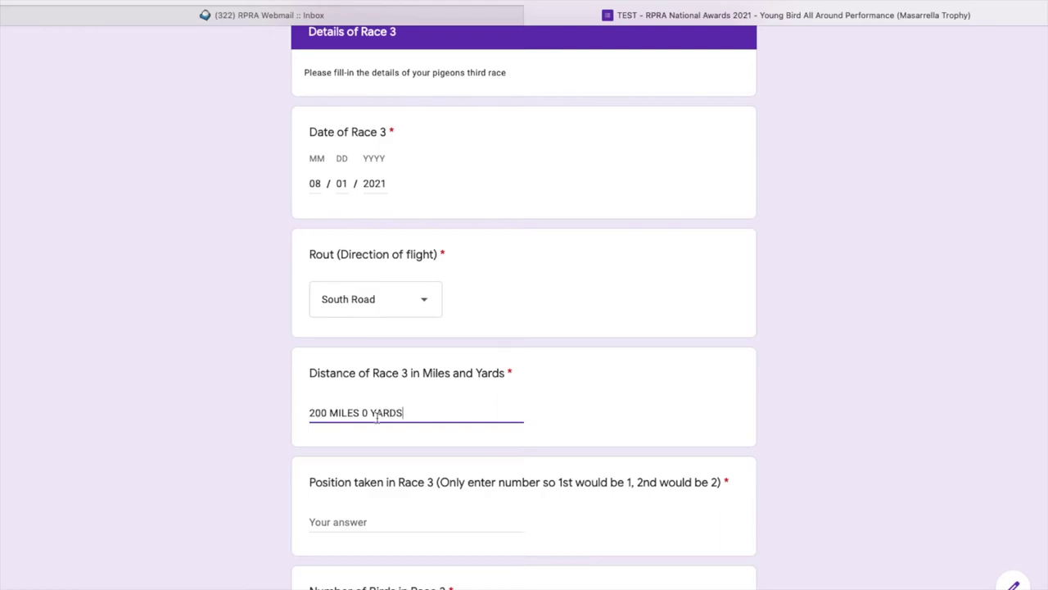
{"action": "left_click", "coordinate": [378, 524]}
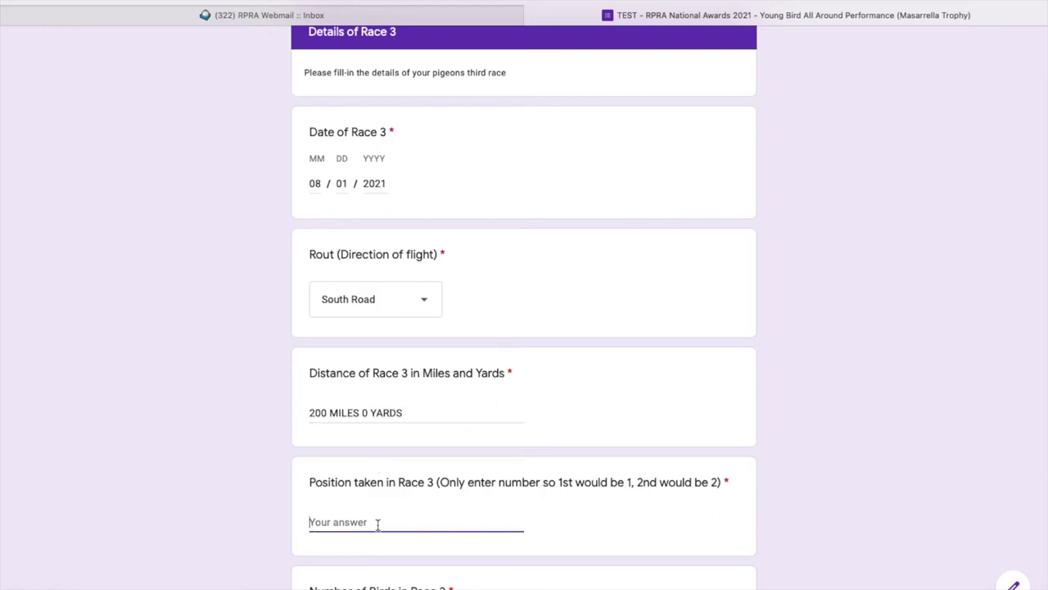
{"action": "type", "text": "3"}
{"action": "scroll", "coordinate": [360, 508], "scroll_direction": "down", "scroll_amount": 2}
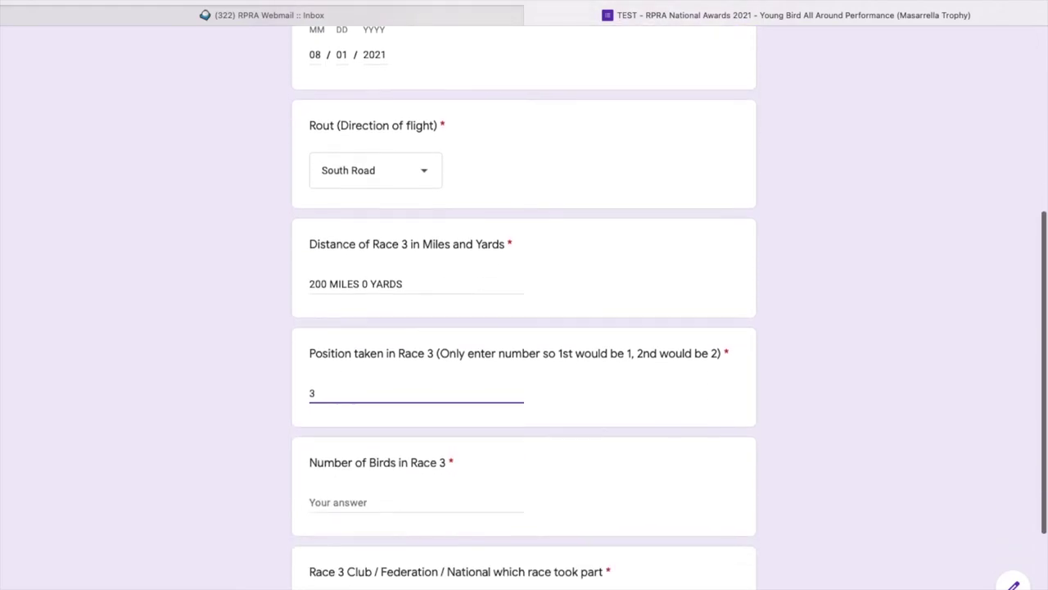
{"action": "left_click", "coordinate": [335, 493]}
{"action": "type", "text": "1"}
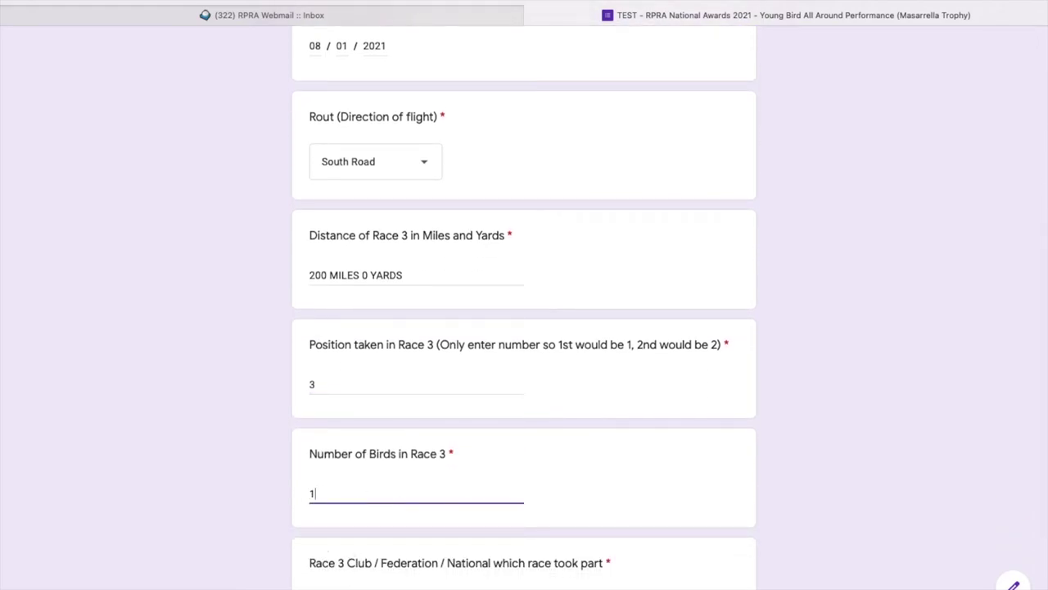
{"action": "type", "text": "600"}
{"action": "scroll", "coordinate": [423, 499], "scroll_direction": "down", "scroll_amount": 2}
{"action": "left_click", "coordinate": [340, 497]}
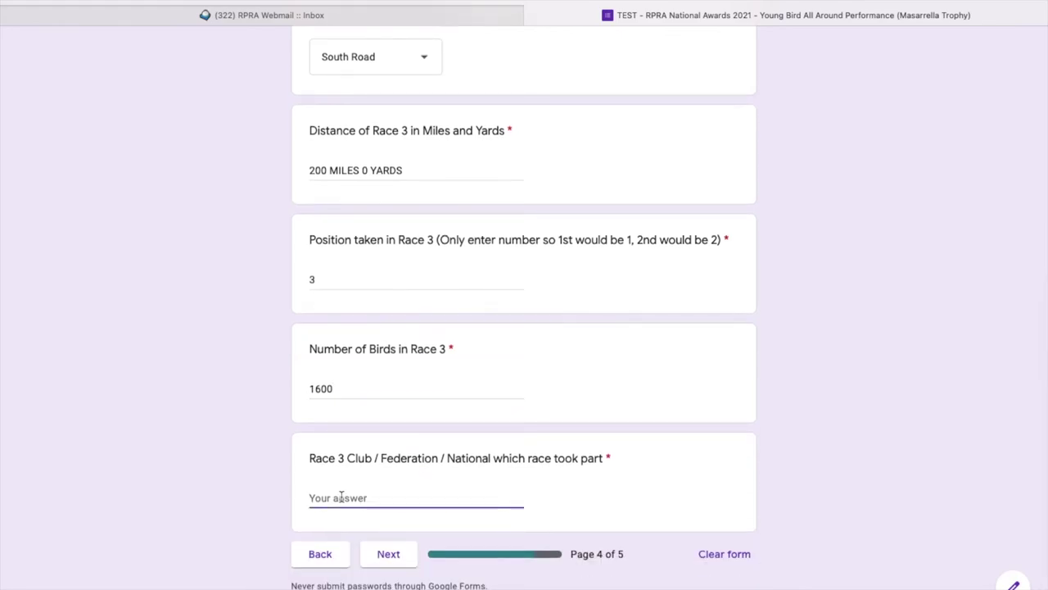
{"action": "type", "text": "Wolverhampton Fe"}
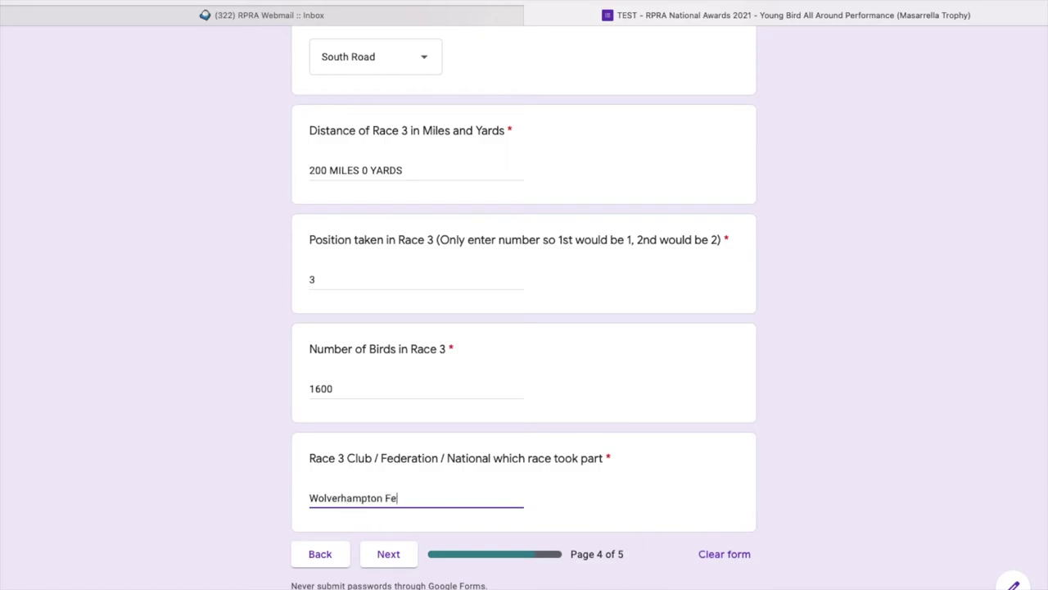
{"action": "type", "text": "deration"}
Advance from page 4 to the final Confirmation of Entry page (page 5 of 5).
{"action": "left_click", "coordinate": [413, 563]}
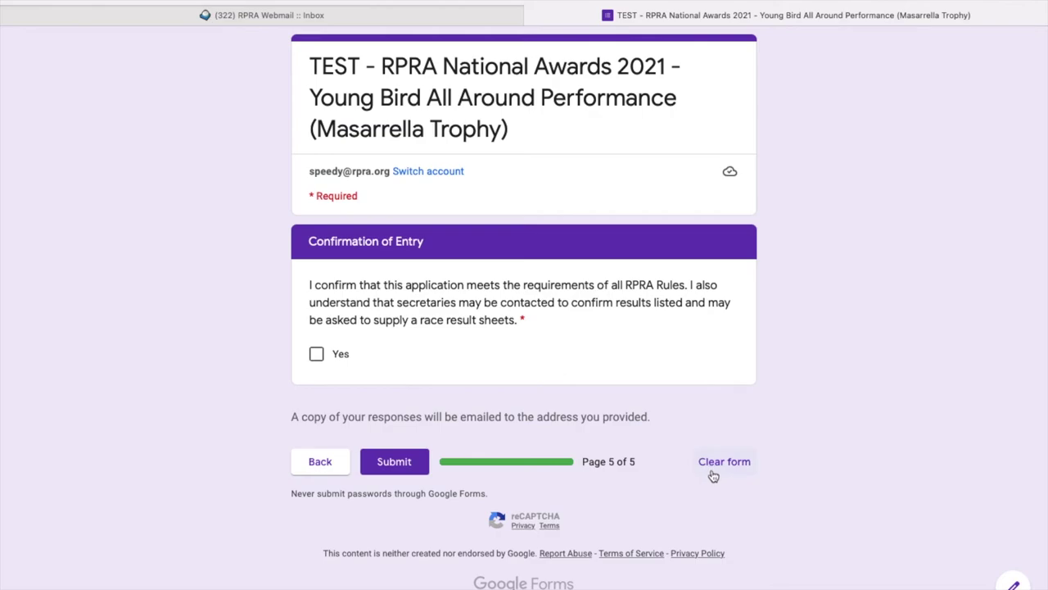
Go back to the Race 1 page and change the Race 1 position from 3 to 5.
{"action": "left_click", "coordinate": [334, 464]}
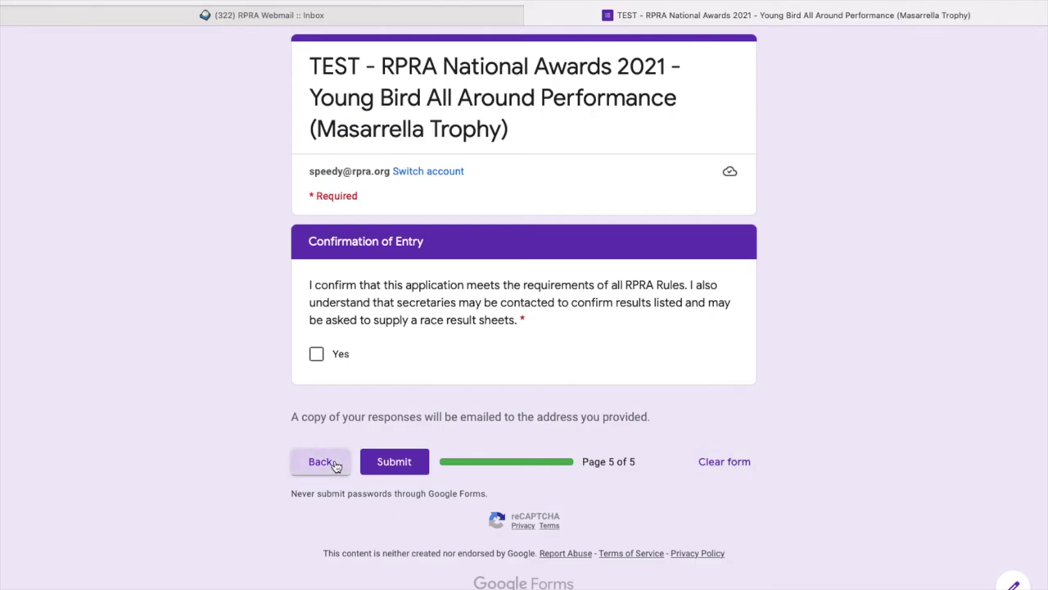
{"action": "scroll", "coordinate": [423, 451], "scroll_direction": "down", "scroll_amount": 10}
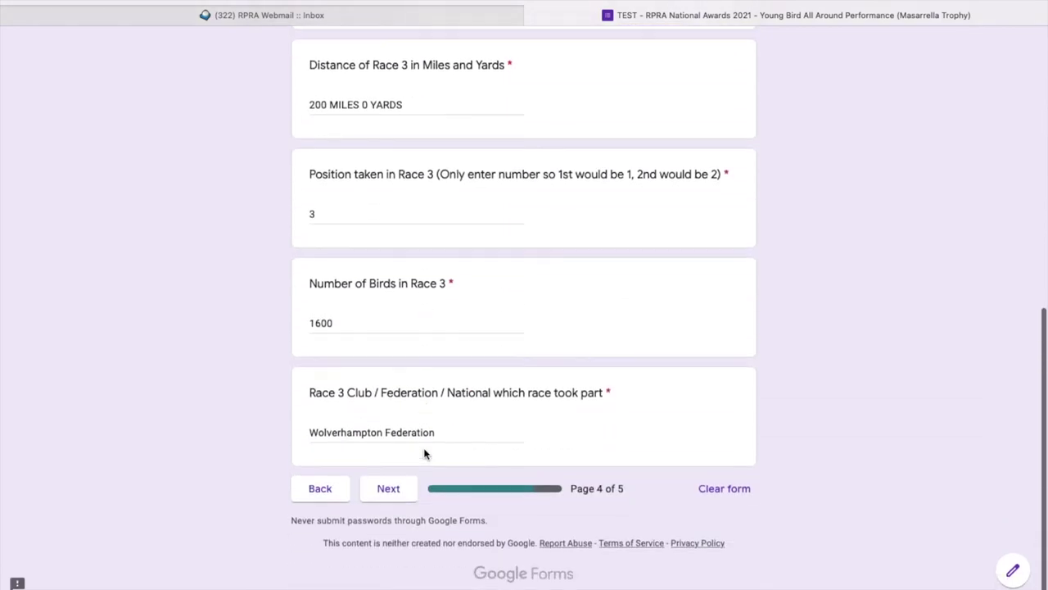
{"action": "left_click", "coordinate": [335, 508]}
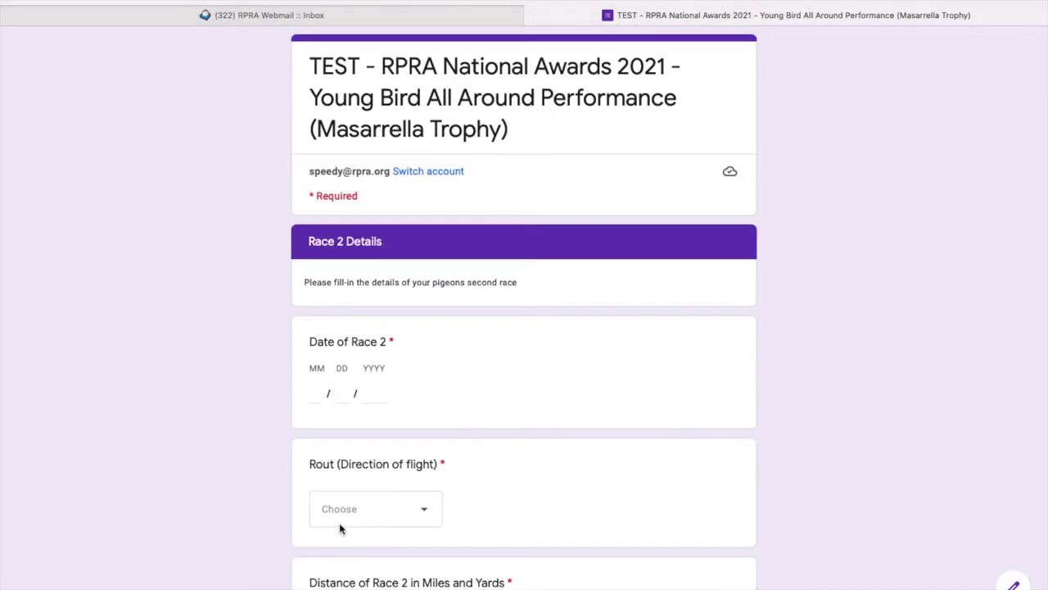
{"action": "scroll", "coordinate": [331, 554], "scroll_direction": "down", "scroll_amount": 6}
{"action": "left_click", "coordinate": [320, 505]}
{"action": "scroll", "coordinate": [363, 480], "scroll_direction": "down", "scroll_amount": 3}
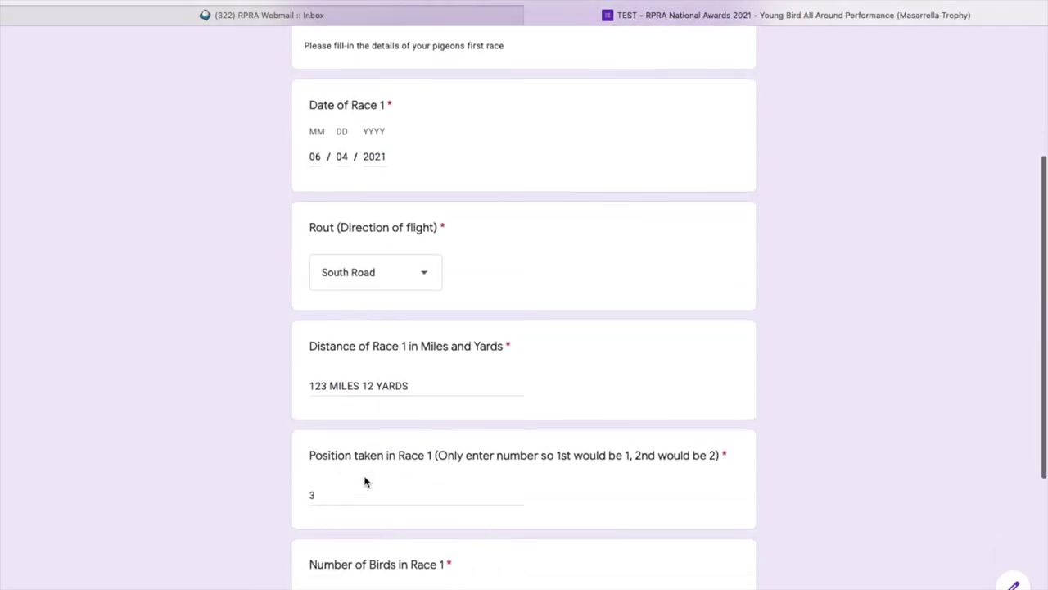
{"action": "left_click", "coordinate": [326, 494]}
{"action": "key", "text": "BackSpace"}
{"action": "type", "text": "5"}
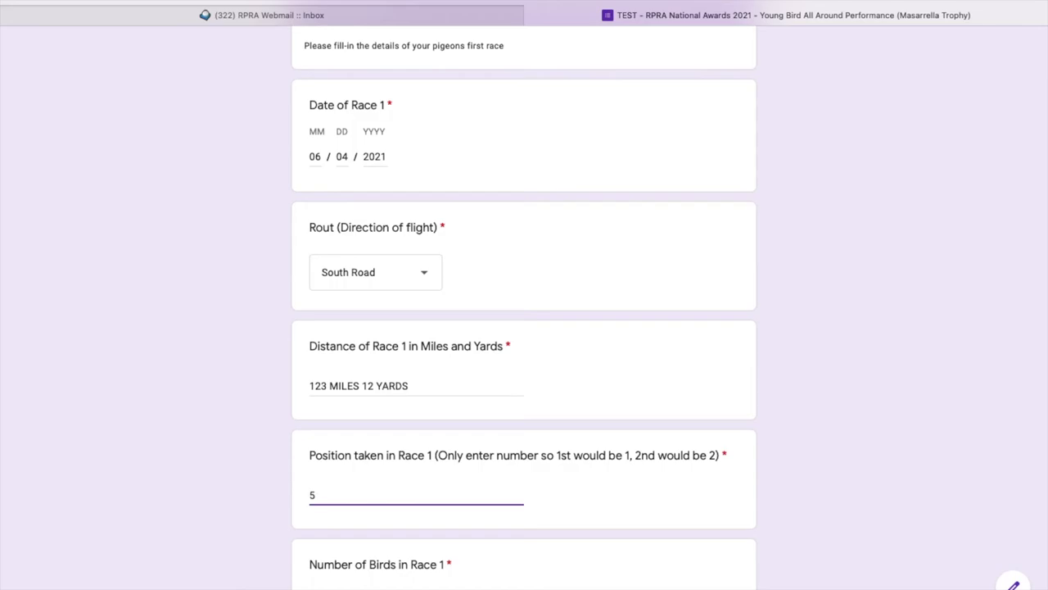
Page forward to Race 3, then back through the race pages to page 1.
{"action": "scroll", "coordinate": [414, 353], "scroll_direction": "down", "scroll_amount": 3}
{"action": "left_click", "coordinate": [375, 510]}
{"action": "scroll", "coordinate": [510, 497], "scroll_direction": "down", "scroll_amount": 6}
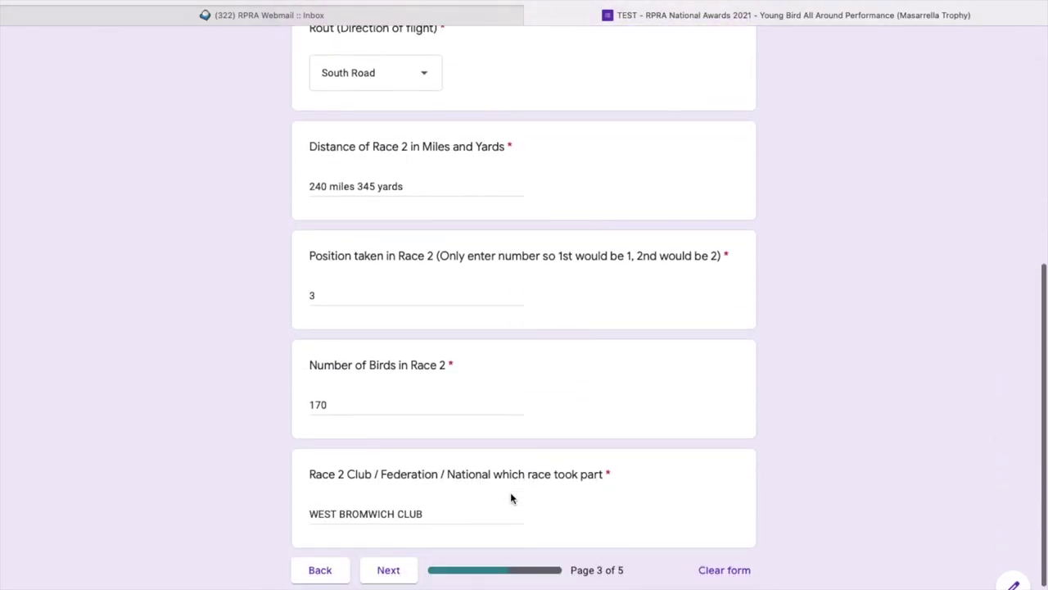
{"action": "left_click", "coordinate": [406, 524]}
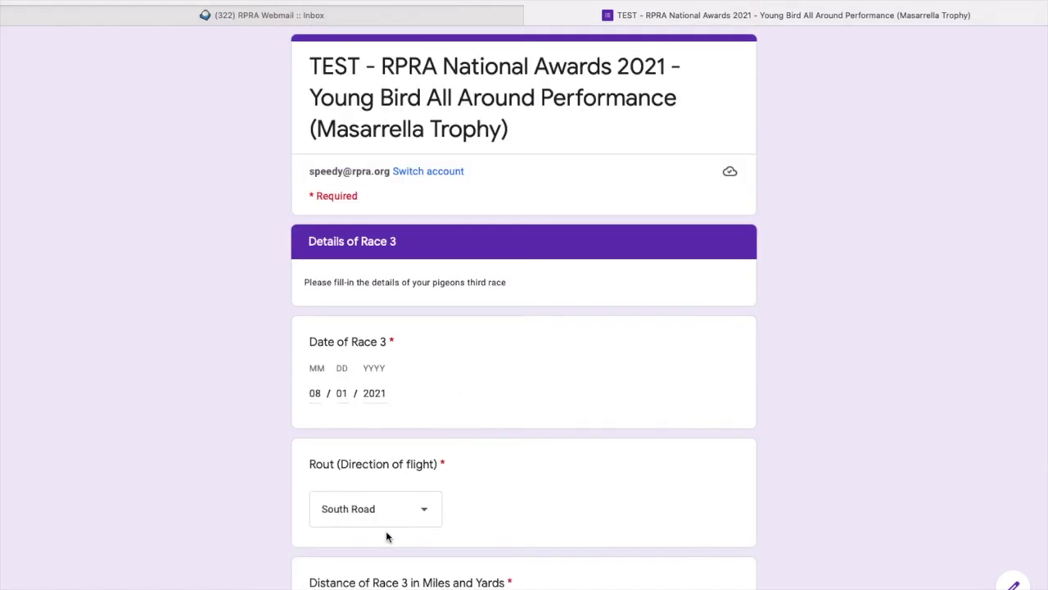
{"action": "scroll", "coordinate": [385, 532], "scroll_direction": "down", "scroll_amount": 10}
{"action": "left_click", "coordinate": [311, 505]}
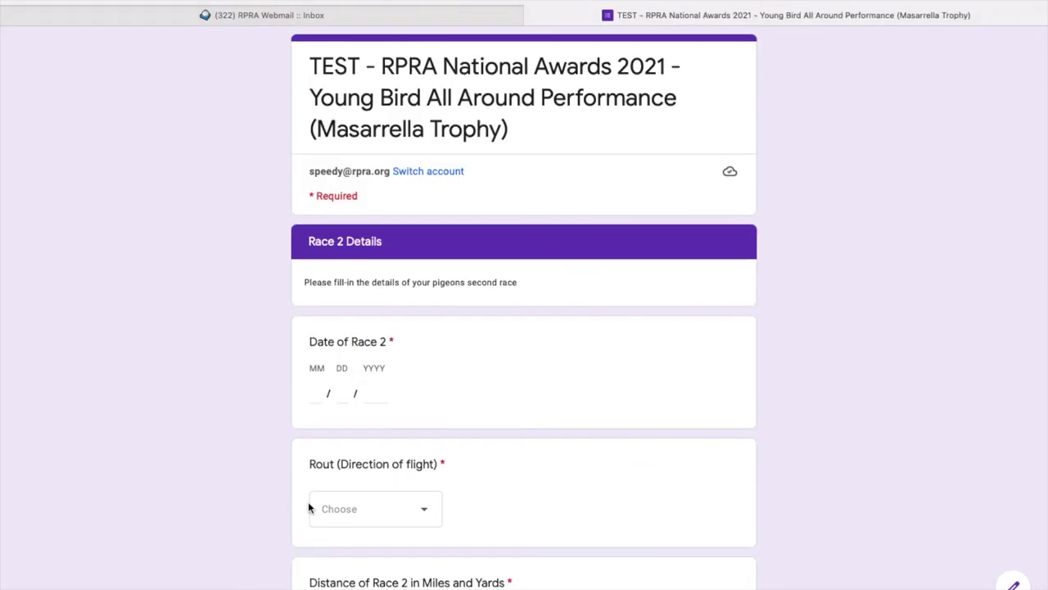
{"action": "scroll", "coordinate": [367, 566], "scroll_direction": "down", "scroll_amount": 6}
{"action": "left_click", "coordinate": [320, 505]}
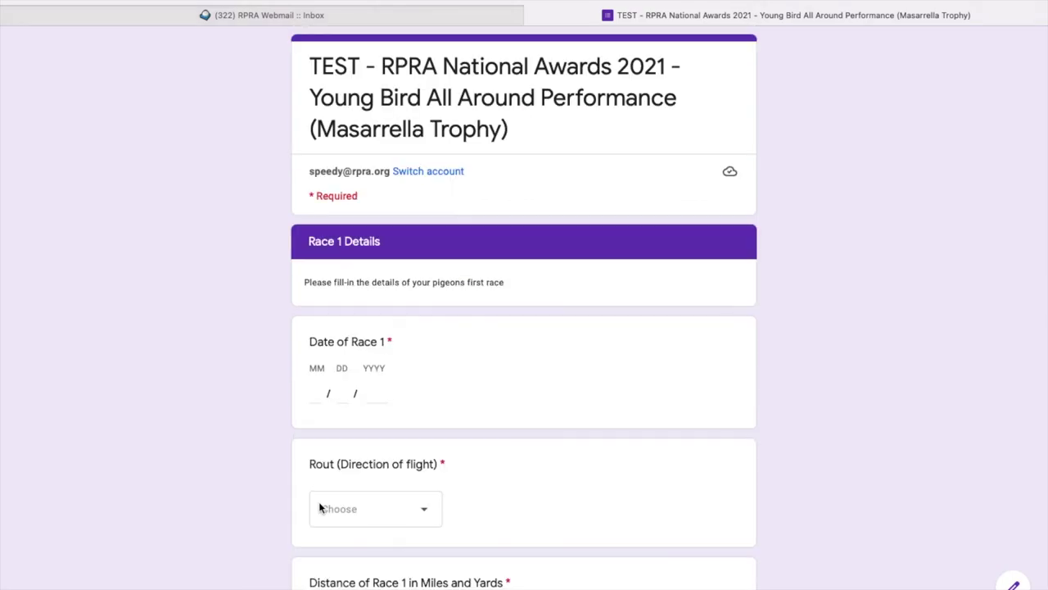
{"action": "scroll", "coordinate": [325, 521], "scroll_direction": "down", "scroll_amount": 10}
{"action": "left_click", "coordinate": [321, 515]}
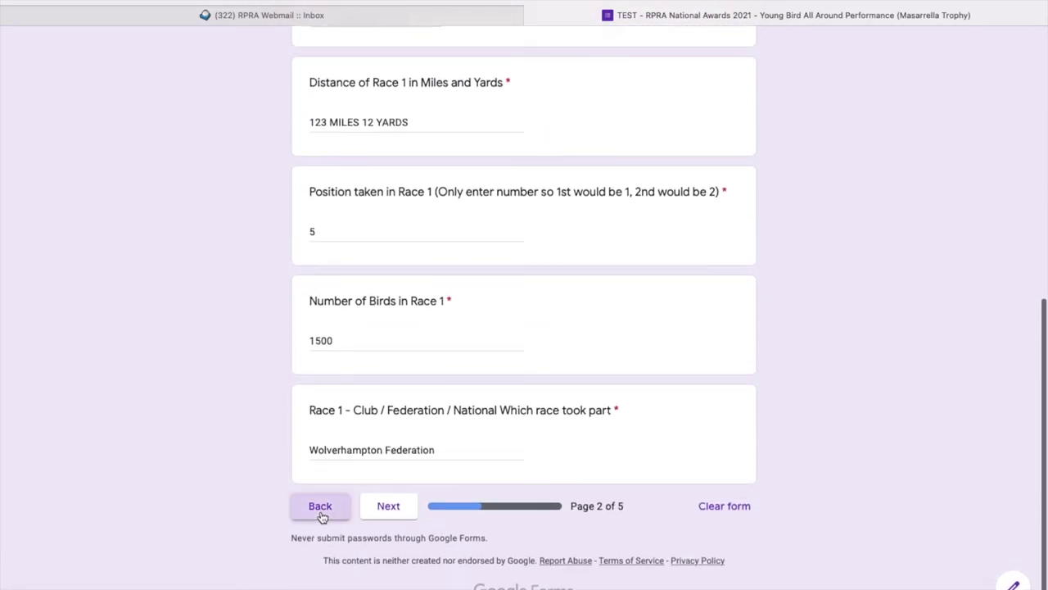
{"action": "scroll", "coordinate": [462, 489], "scroll_direction": "down", "scroll_amount": 3}
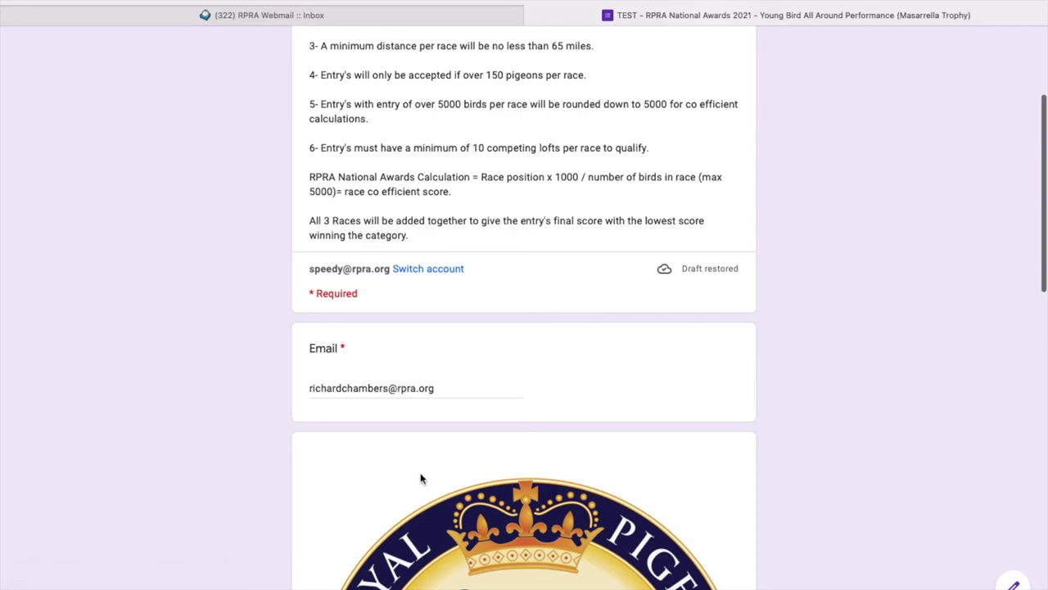
{"action": "scroll", "coordinate": [416, 486], "scroll_direction": "down", "scroll_amount": 4}
{"action": "scroll", "coordinate": [416, 487], "scroll_direction": "down", "scroll_amount": 10}
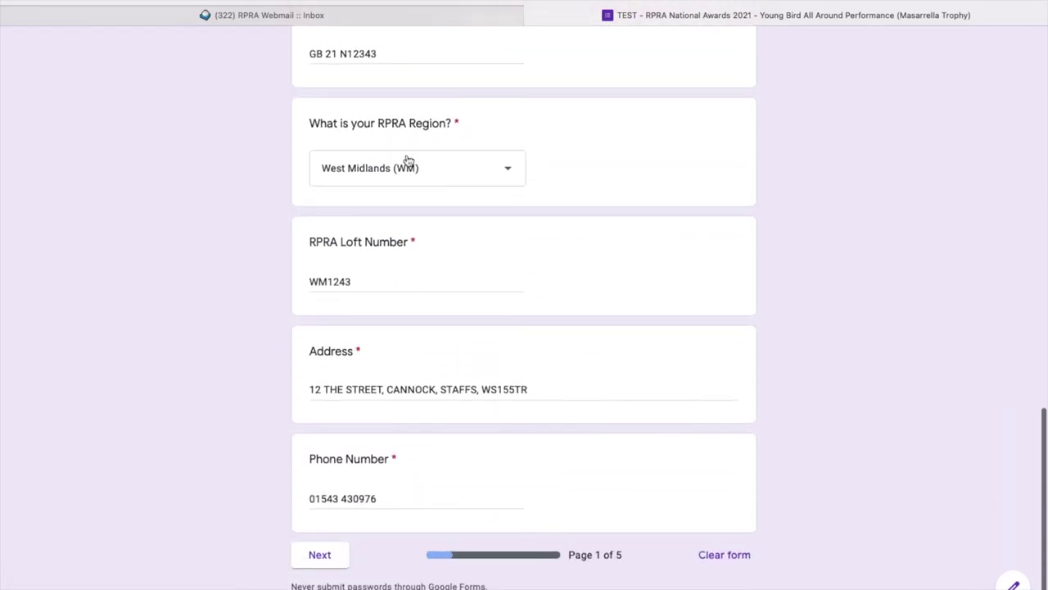